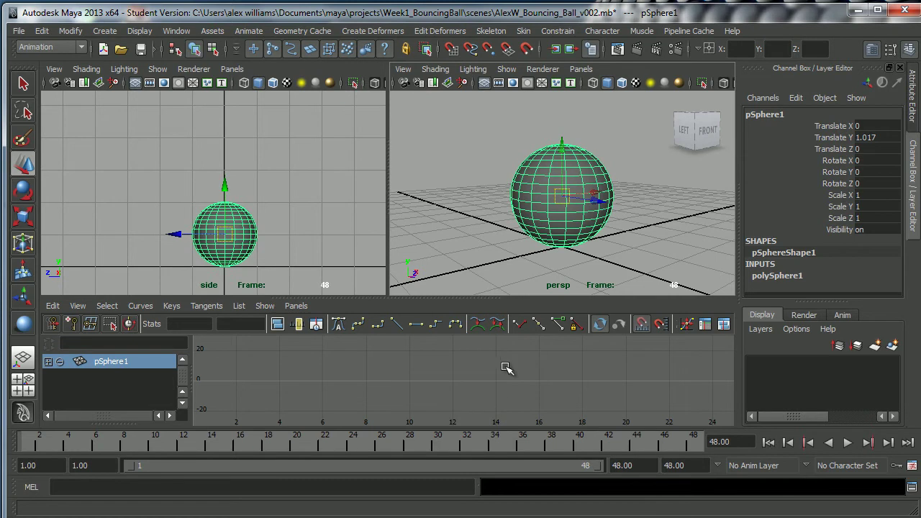
Deselect pSphere1 by clicking empty space in the perspective viewport.
left_click(407, 160)
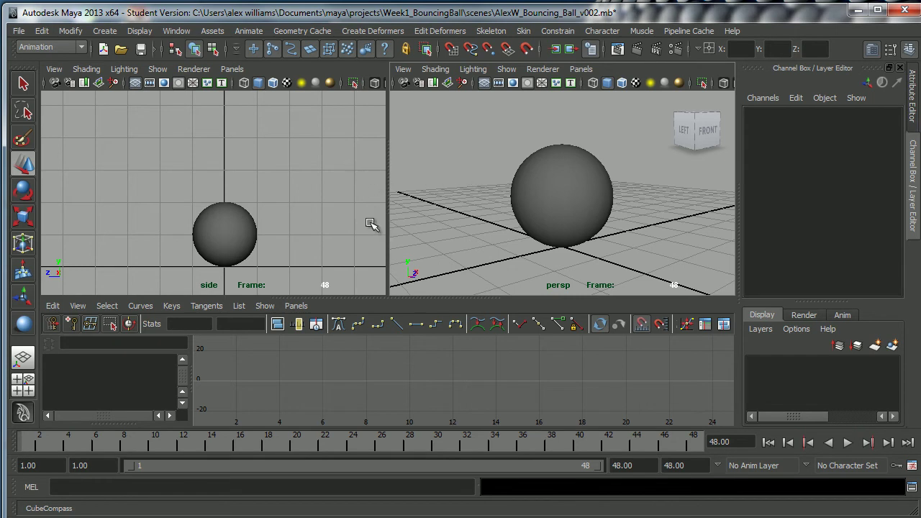
Switch to the Three Panes Split Top layout with the Graph Editor below, and resize the panes.
left_click(233, 70)
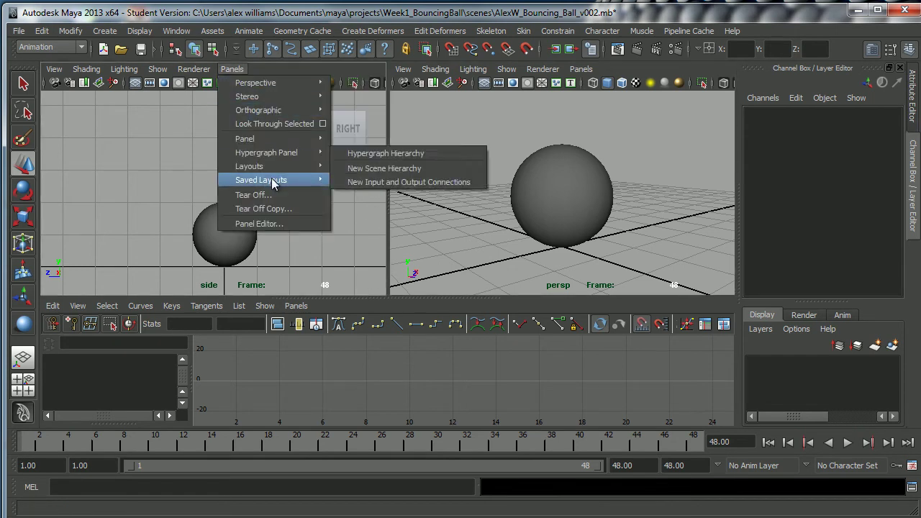
mouse_move(274, 180)
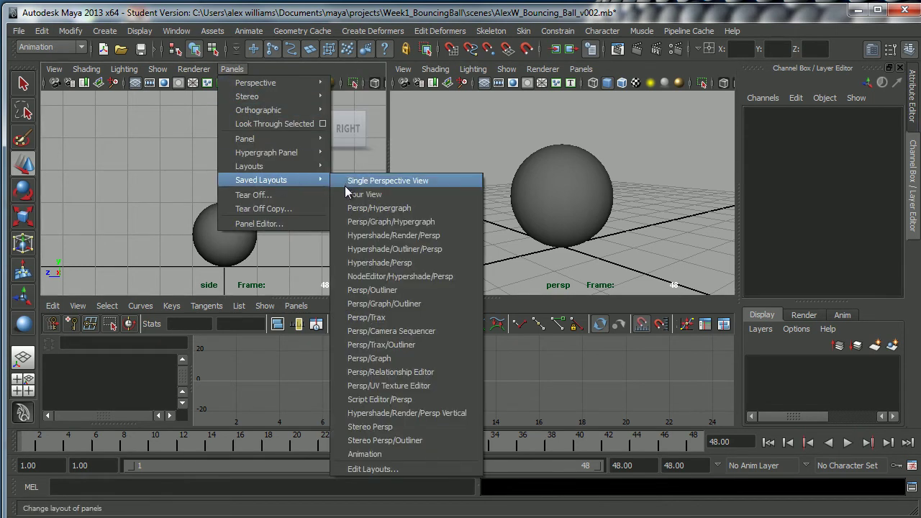
mouse_move(299, 167)
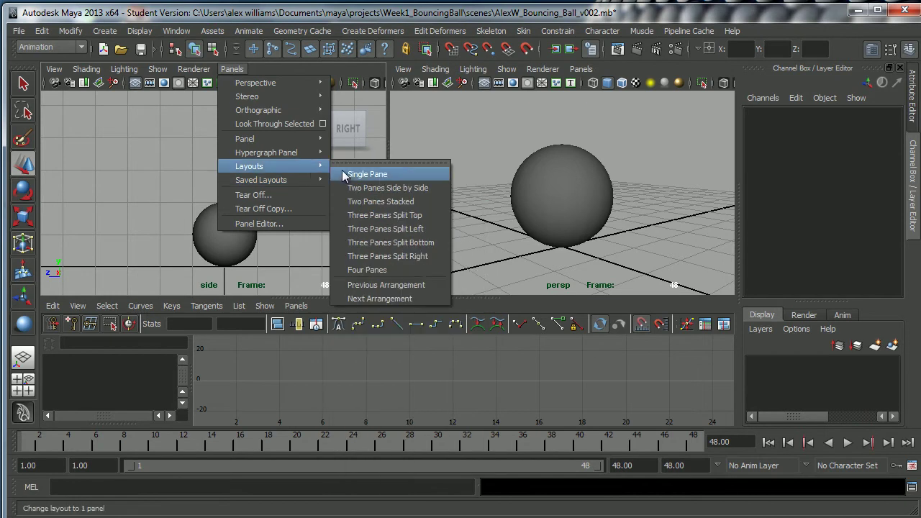
left_click(367, 217)
left_click_drag(428, 244, 428, 286)
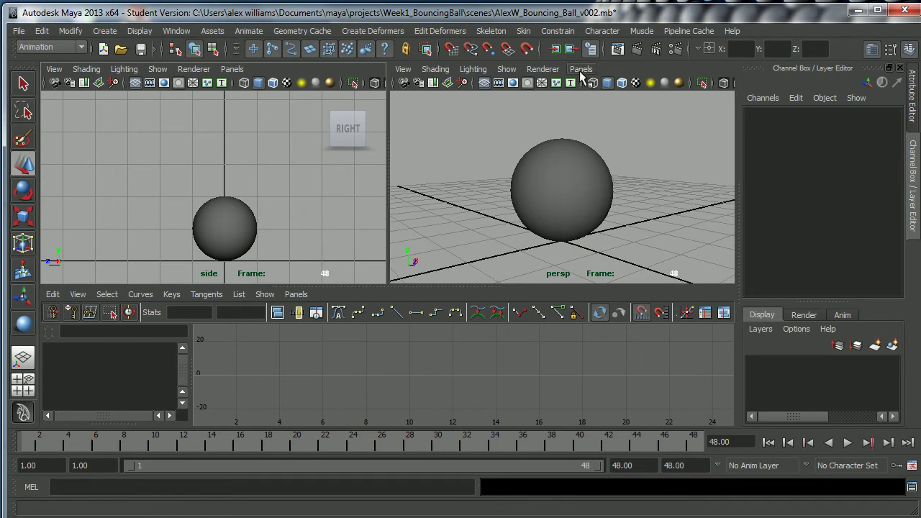
Look through the panel layout list and close it without choosing a layout.
left_click(177, 31)
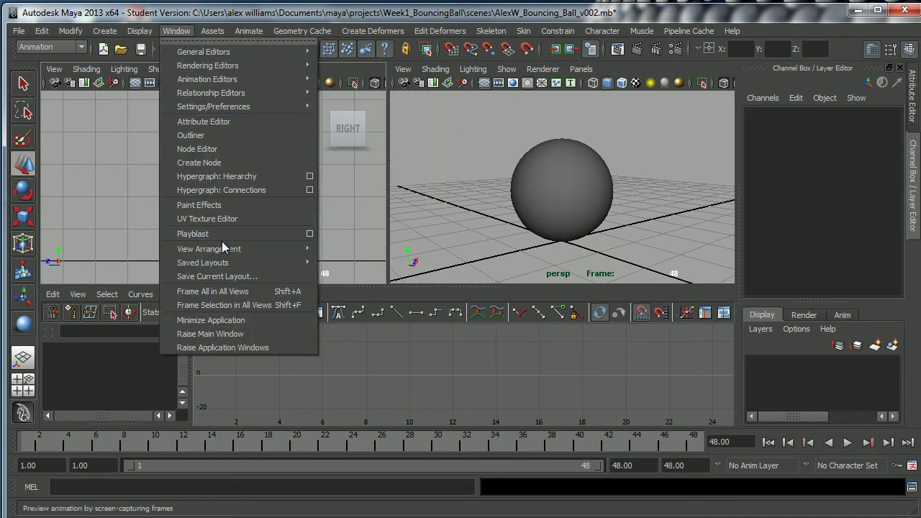
mouse_move(225, 263)
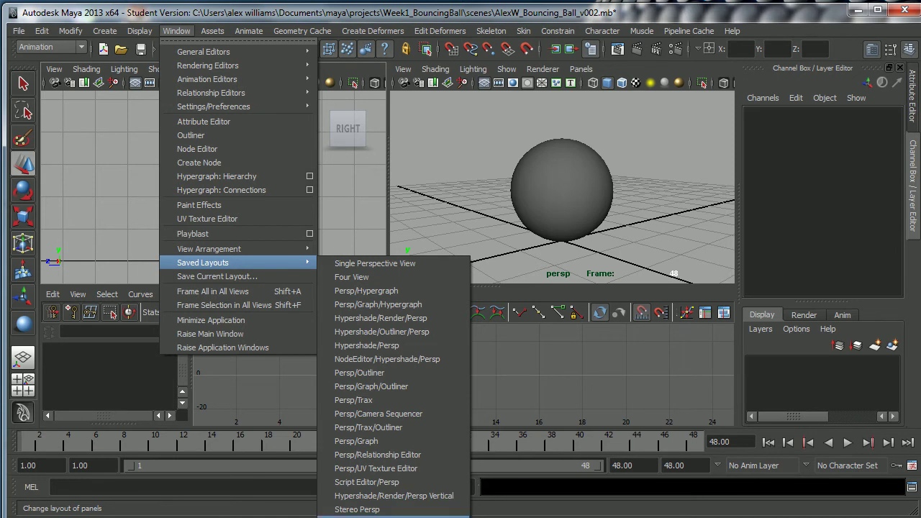
left_click(423, 151)
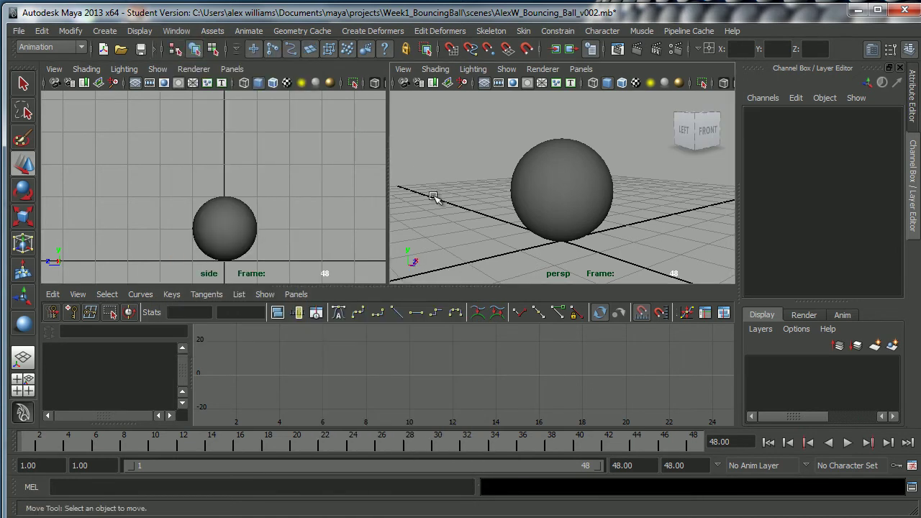
Select pSphere1 and orbit, pan and zoom the side and perspective views around it.
left_click_drag(490, 222, 479, 192, "alt")
left_click(549, 195)
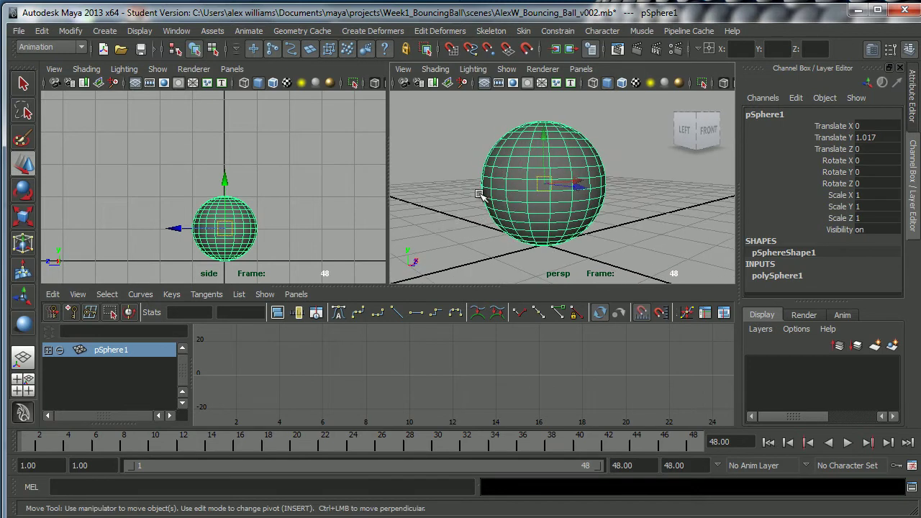
middle_click_drag(349, 222, 282, 177, "alt")
right_click_drag(281, 177, 323, 242, "alt")
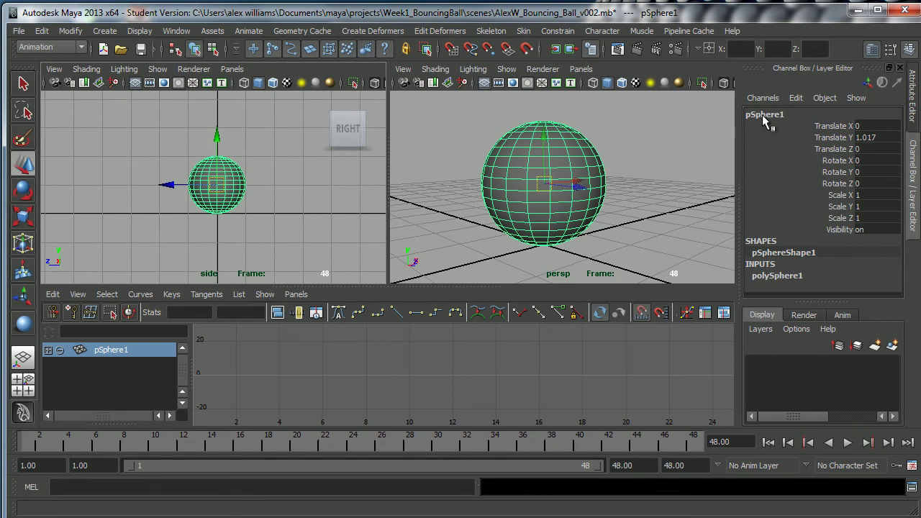
left_click_drag(678, 154, 638, 179, "alt")
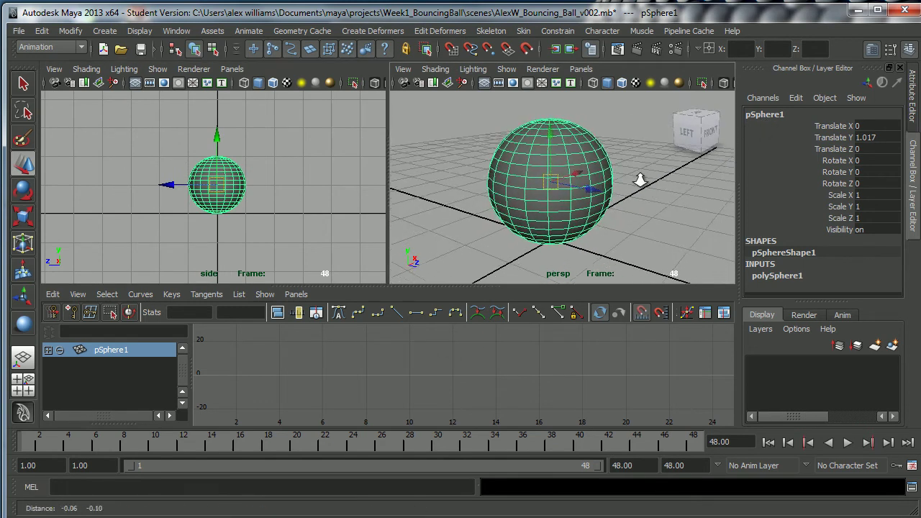
scroll(637, 181, "down", 3)
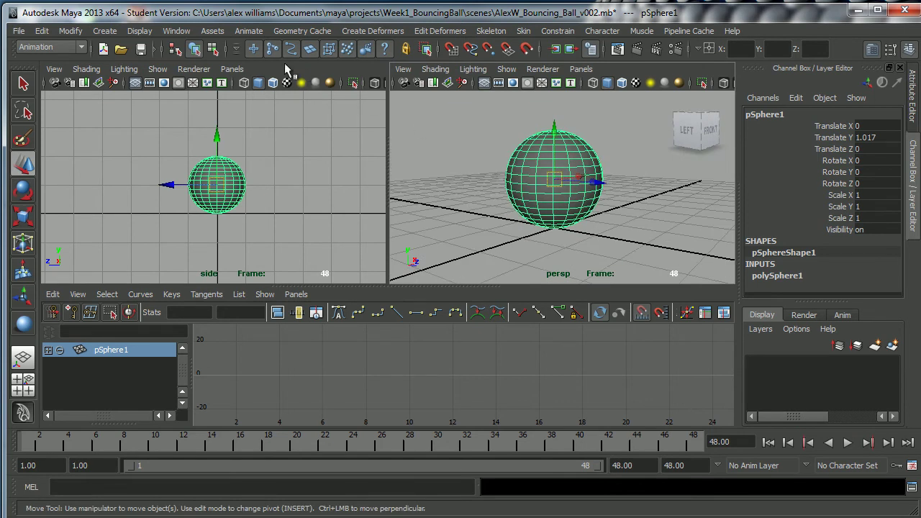
Open the Outliner window, then move and enlarge it.
left_click(182, 31)
mouse_move(192, 67)
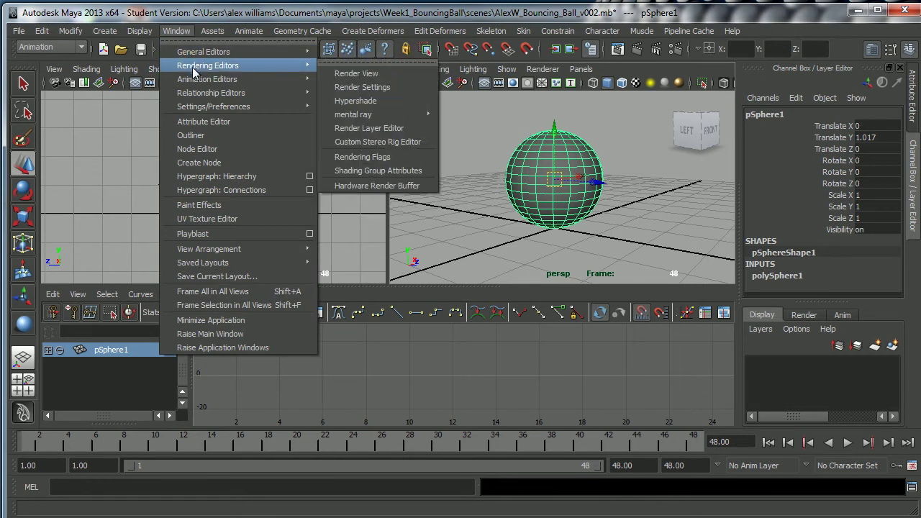
left_click(192, 136)
left_click_drag(203, 172, 166, 59)
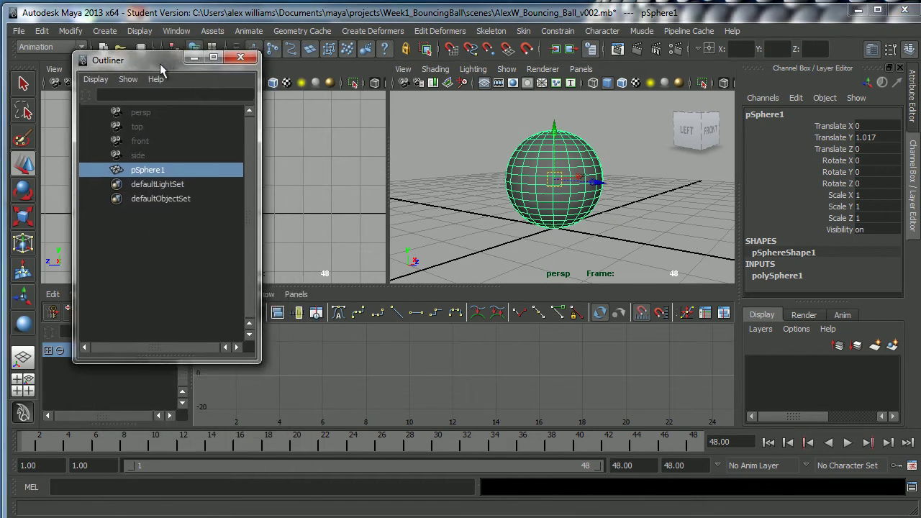
left_click_drag(261, 359, 397, 443)
left_click_drag(249, 63, 243, 76)
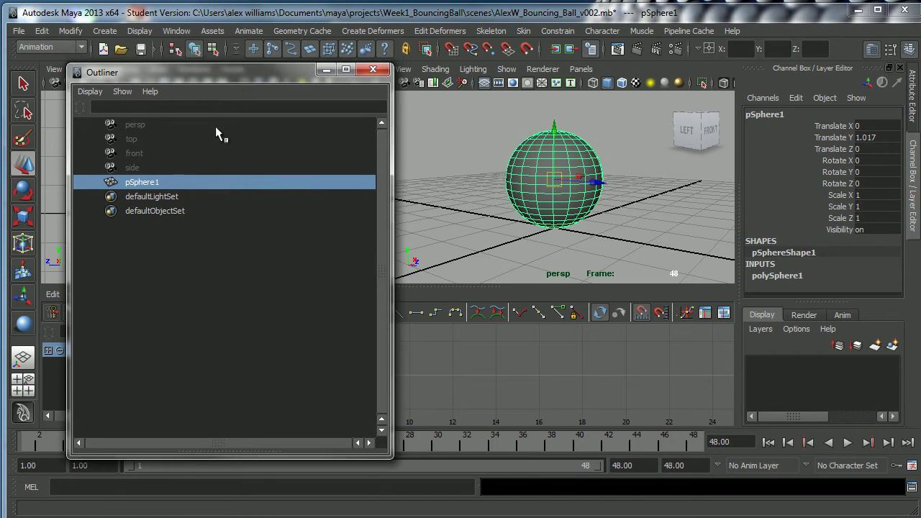
Rename pSphere1 to Ball in the Outliner.
double_click(144, 183)
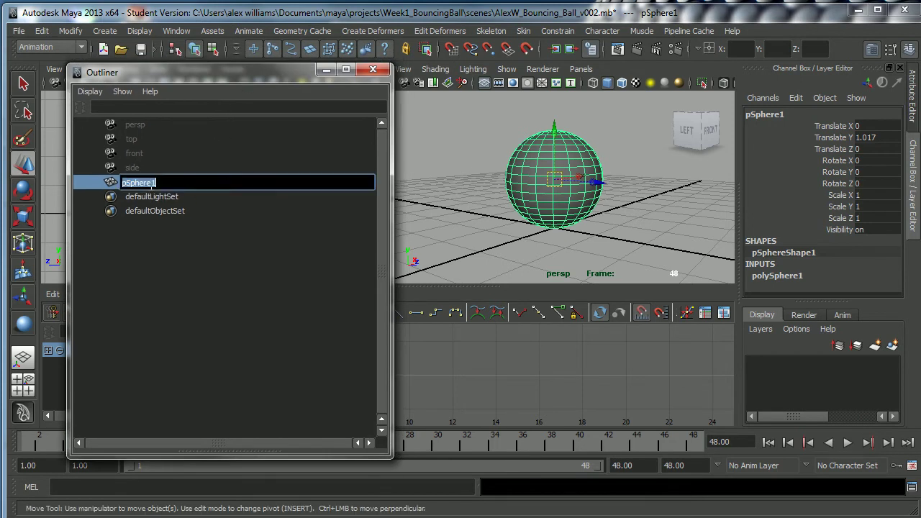
type("Ball")
key("Return")
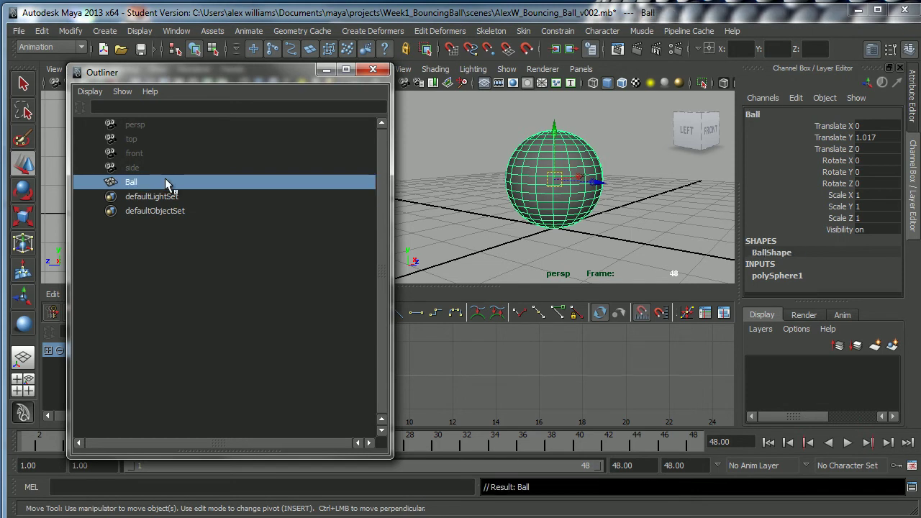
left_click_drag(267, 72, 264, 56)
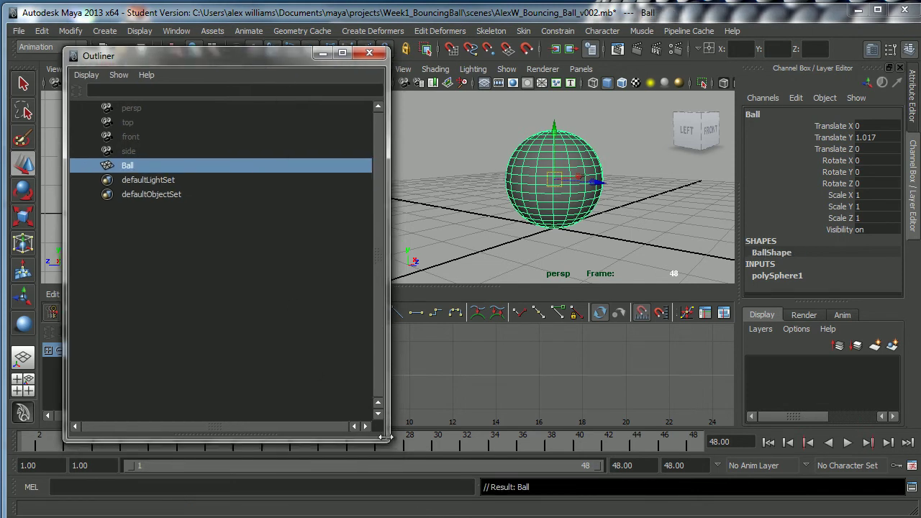
Enlarge the Outliner window and place it beside the perspective viewport.
left_click_drag(387, 441, 396, 468)
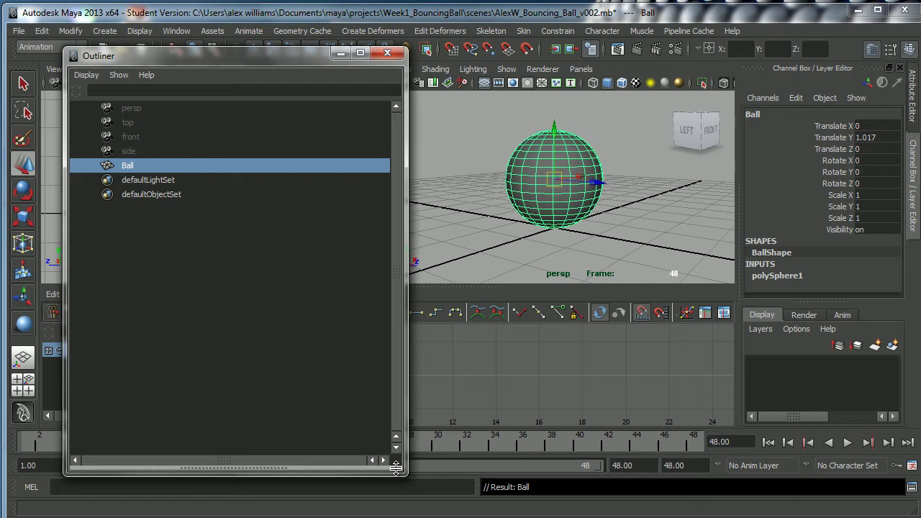
left_click_drag(290, 54, 287, 44)
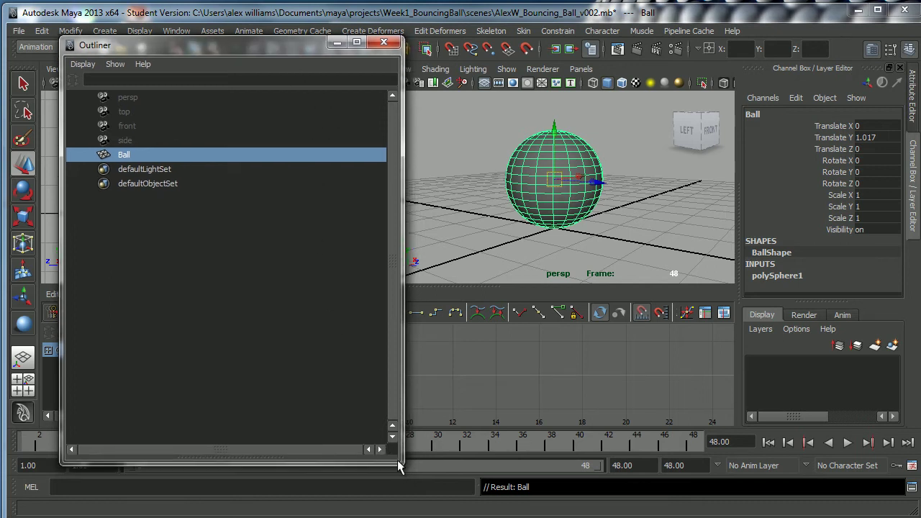
left_click_drag(399, 462, 401, 486)
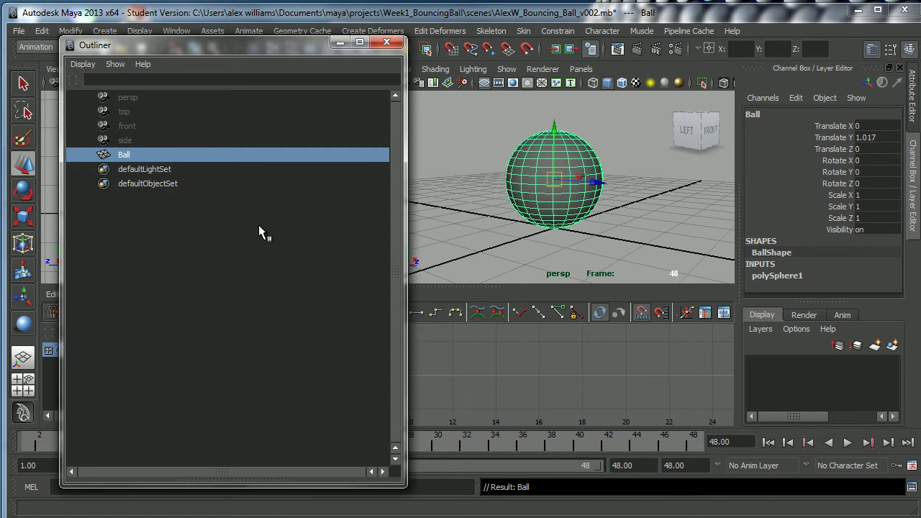
left_click_drag(266, 50, 224, 52)
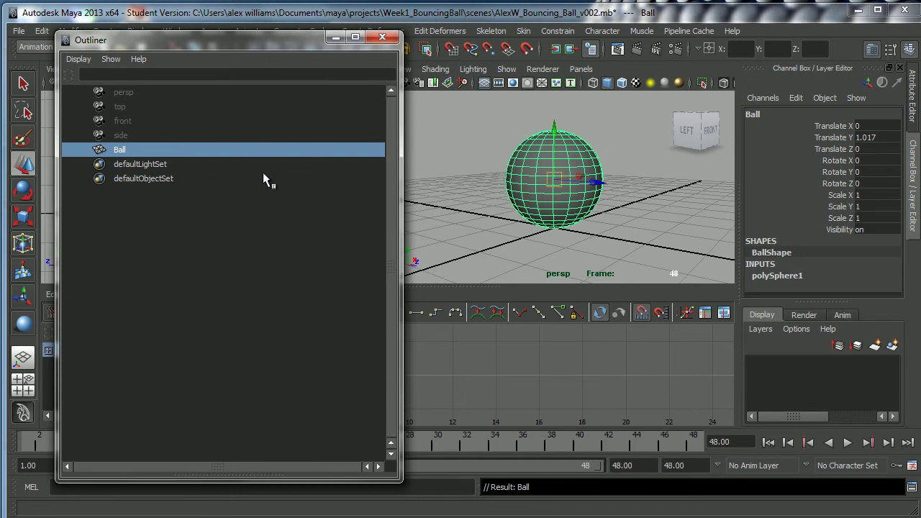
left_click_drag(300, 37, 269, 57)
left_click(522, 174)
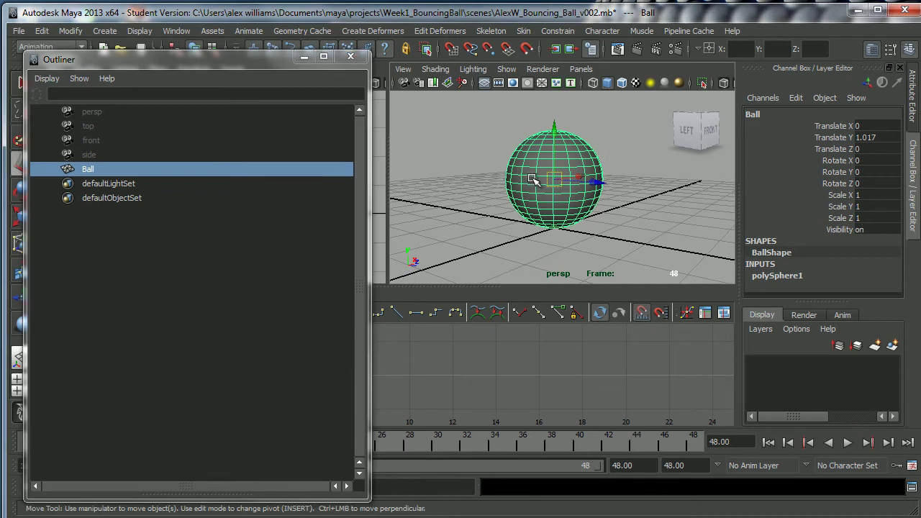
Duplicate Ball, move the Ball1 copy along Z, then delete Ball1.
key("ctrl+d")
left_click_drag(597, 182, 691, 193)
left_click_drag(611, 210, 346, 229, "alt")
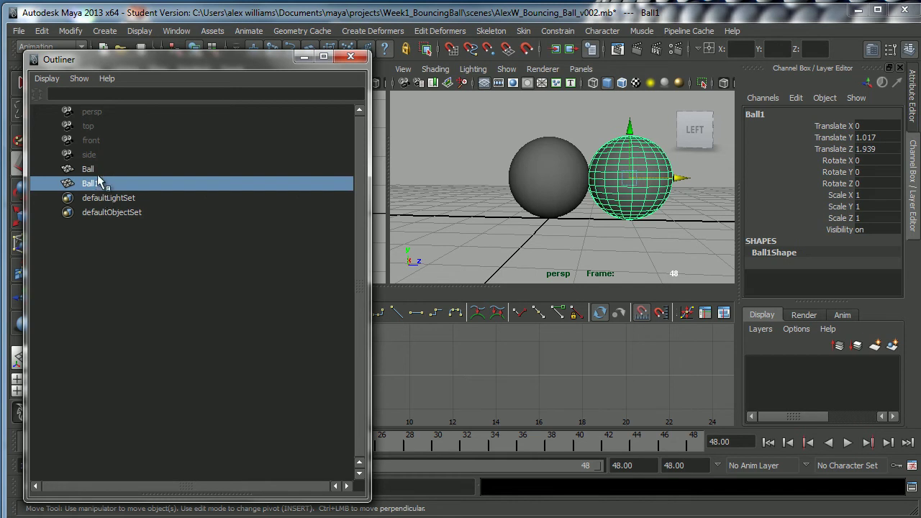
left_click(90, 169)
left_click(90, 183)
key("Delete")
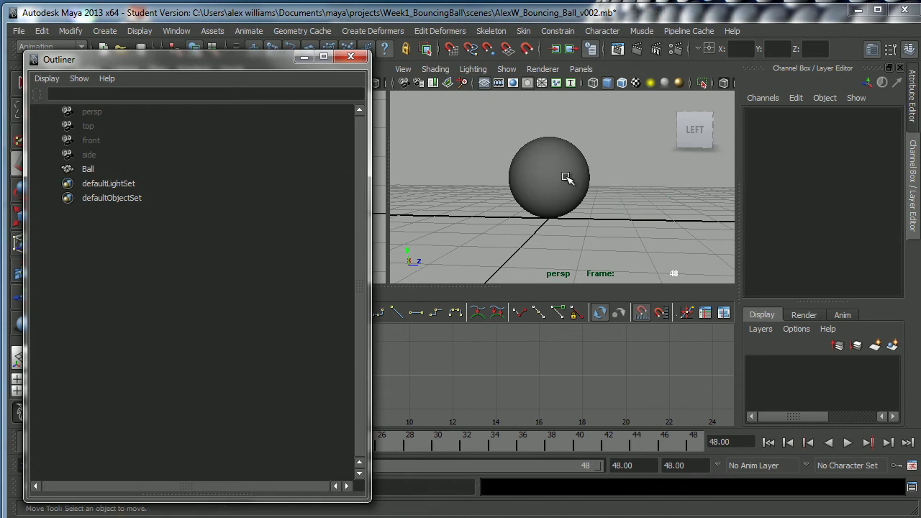
Reselect Ball, close the Outliner and reframe the perspective view.
left_click(561, 180)
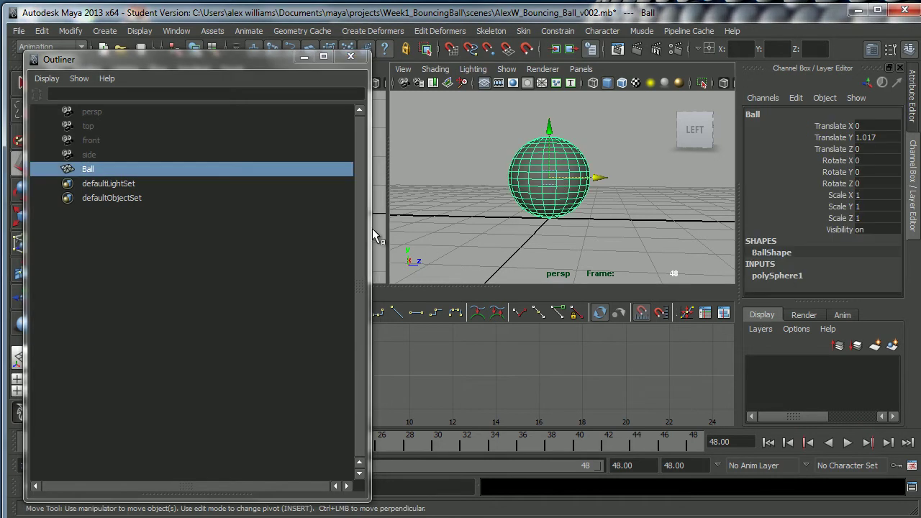
left_click_drag(248, 56, 249, 40)
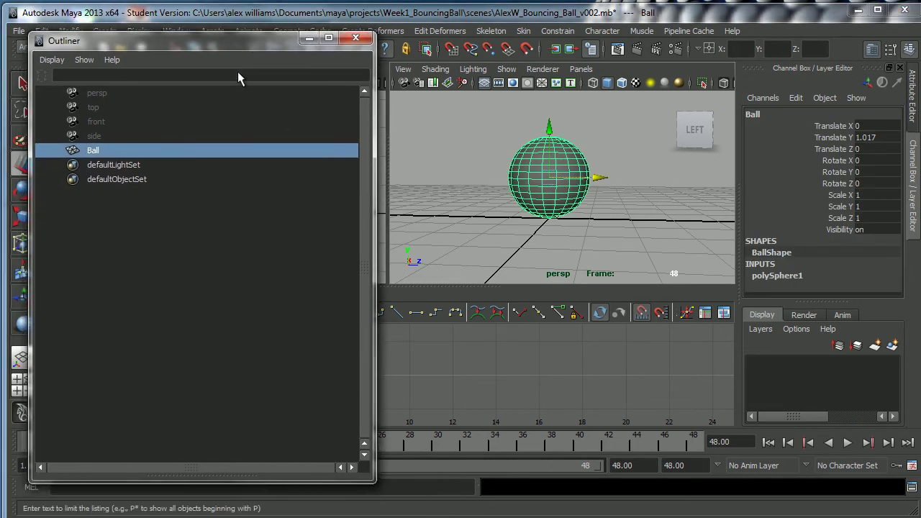
left_click(356, 40)
middle_click_drag(506, 185, 511, 198, "alt")
right_click_drag(511, 198, 490, 197, "alt")
mouse_move(492, 198)
left_mouse_down("alt")
mouse_move(513, 206)
mouse_move(517, 215)
mouse_move(499, 214)
mouse_move(515, 237)
mouse_move(539, 208)
mouse_move(485, 208)
left_mouse_up("alt")
At frame 1, key all of Ball's channels with S.
left_click(30, 446)
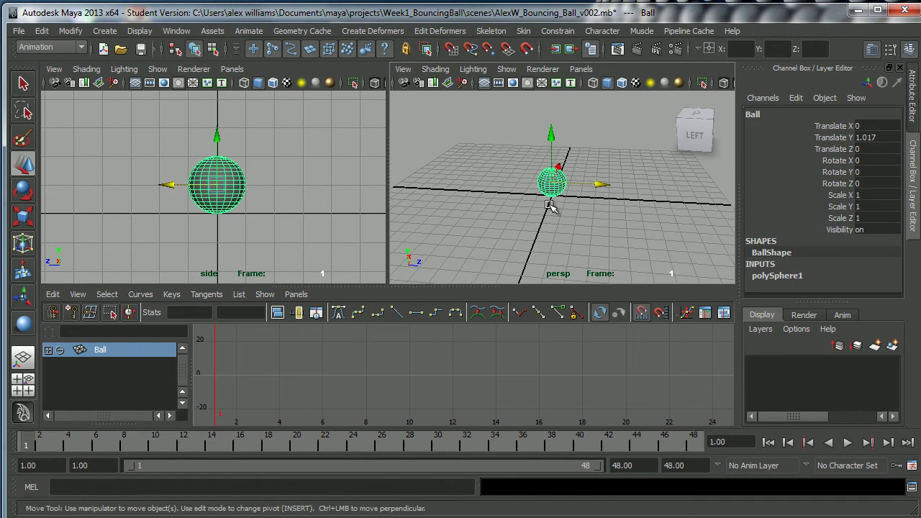
right_click_drag(553, 215, 529, 227, "alt")
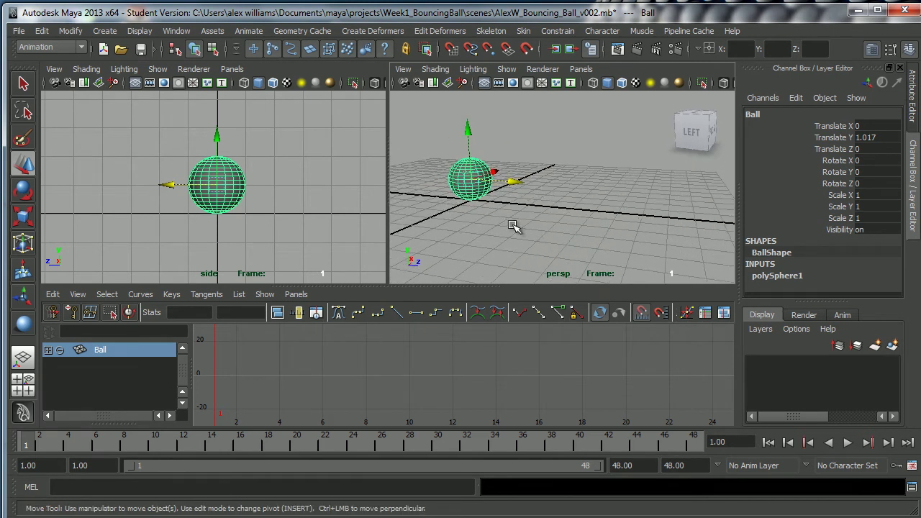
key("s")
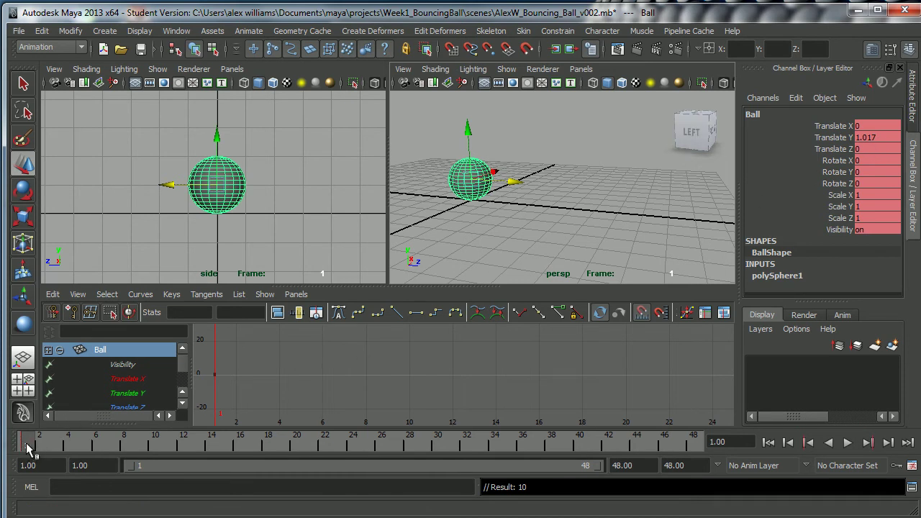
At frame 48, move Ball to Translate Z 11.996 to key it, then check frames 1 and 48.
key("alt+v")
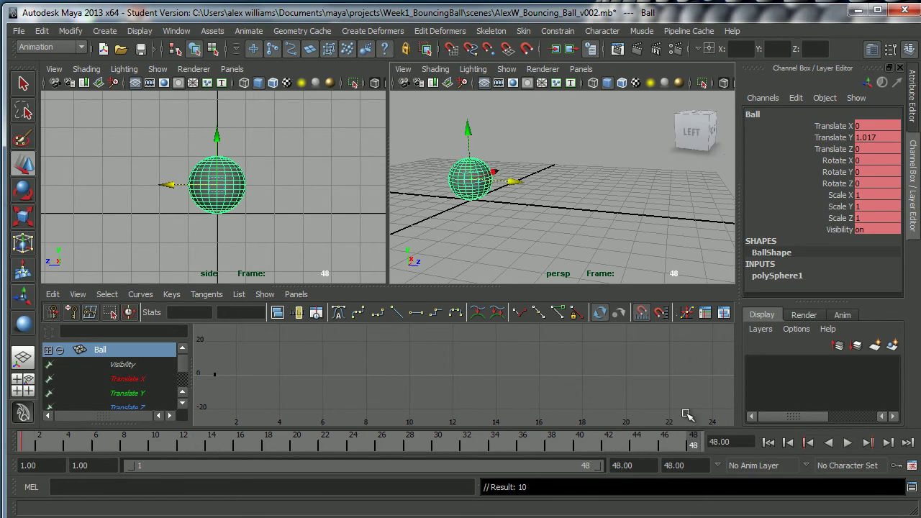
left_click_drag(610, 196, 583, 213, "alt")
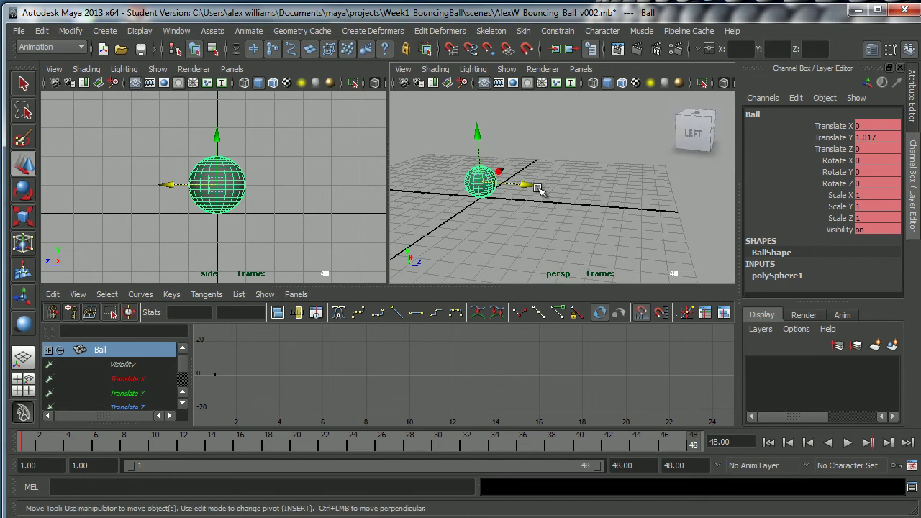
left_click_drag(526, 185, 738, 218)
left_click_drag(685, 226, 580, 225, "alt")
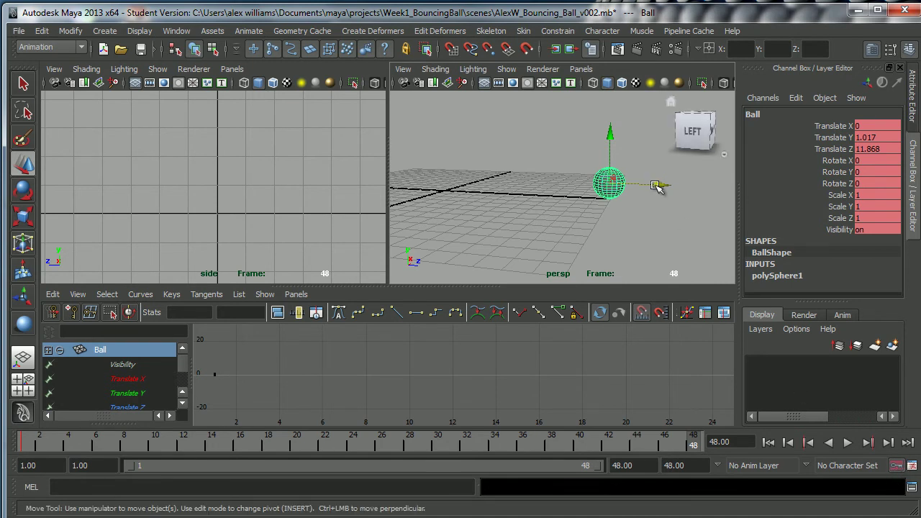
left_click_drag(659, 186, 661, 185)
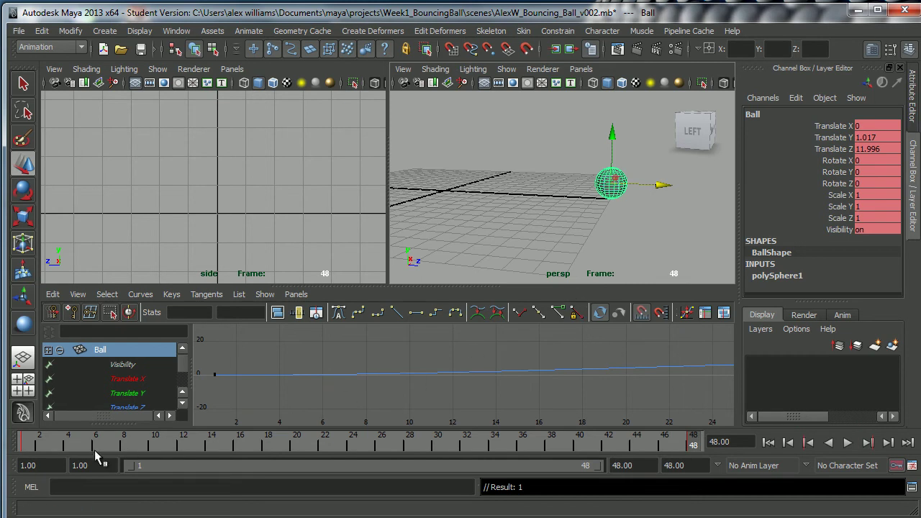
left_click(26, 448)
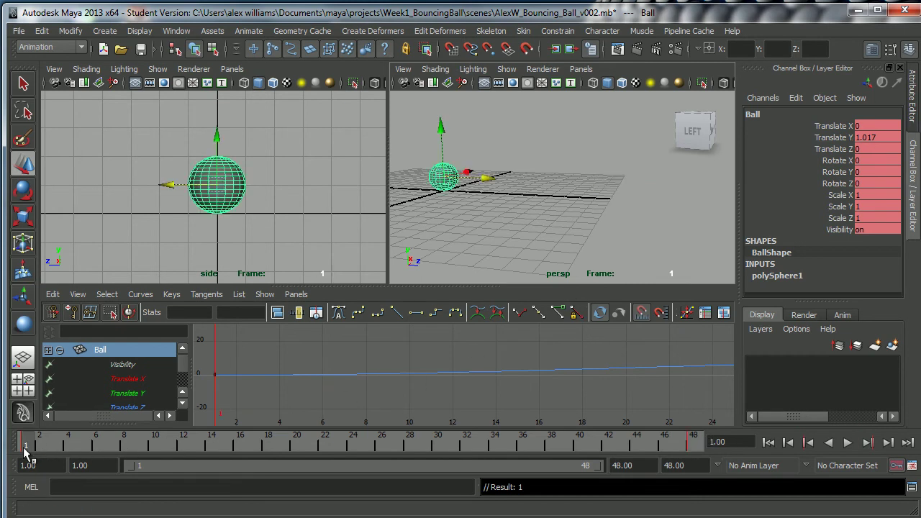
left_click(693, 448)
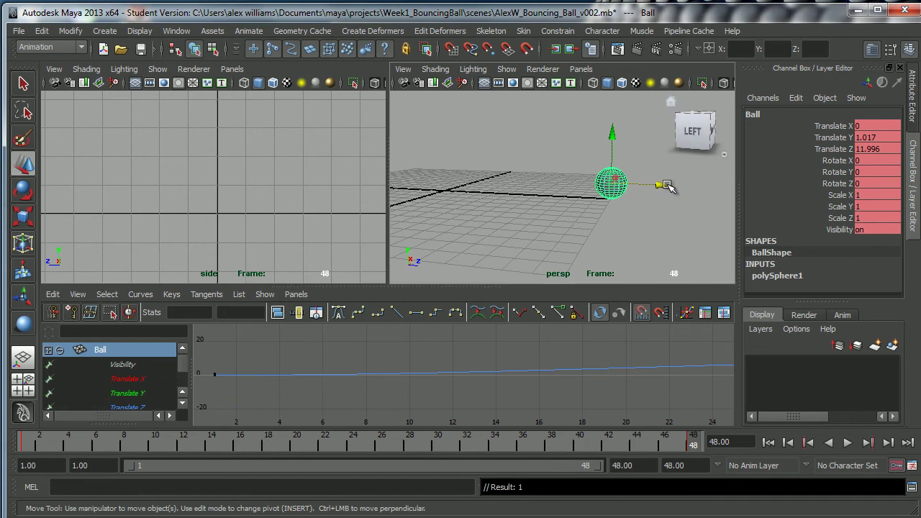
left_click_drag(628, 208, 603, 225, "alt")
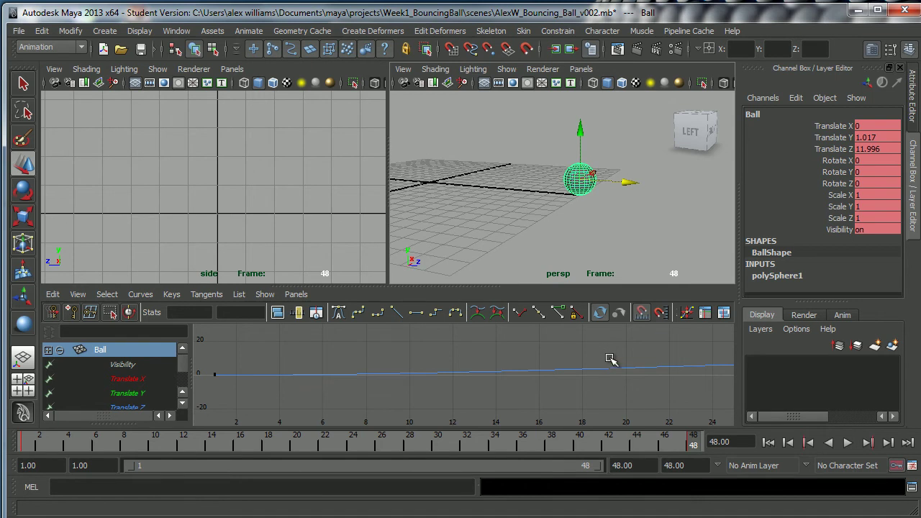
key("a")
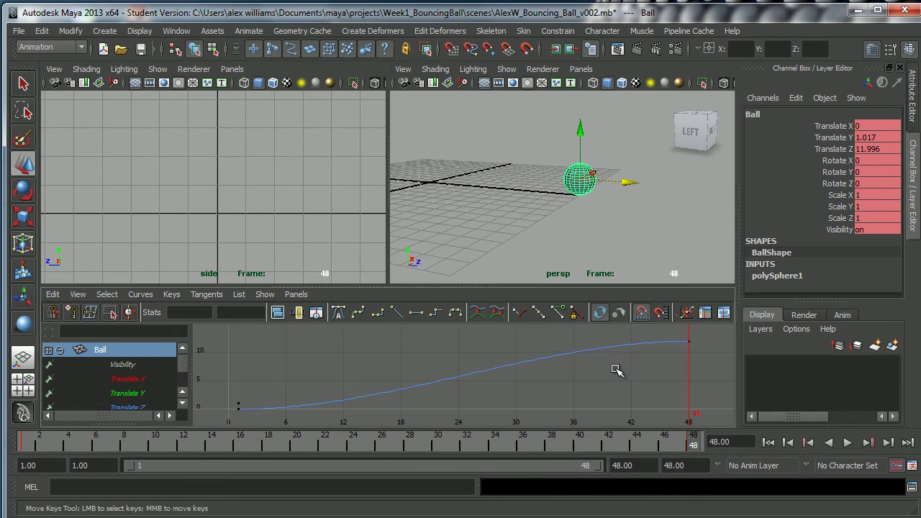
double_click(28, 446)
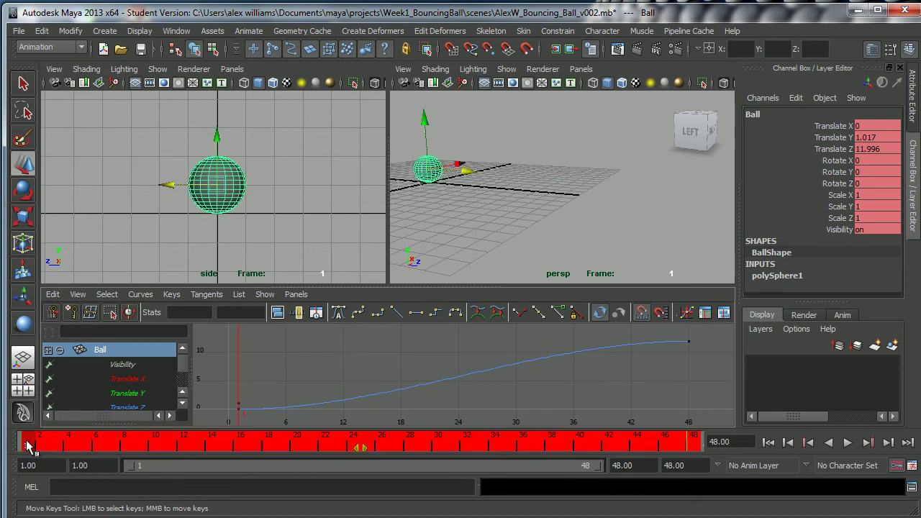
left_click(26, 446)
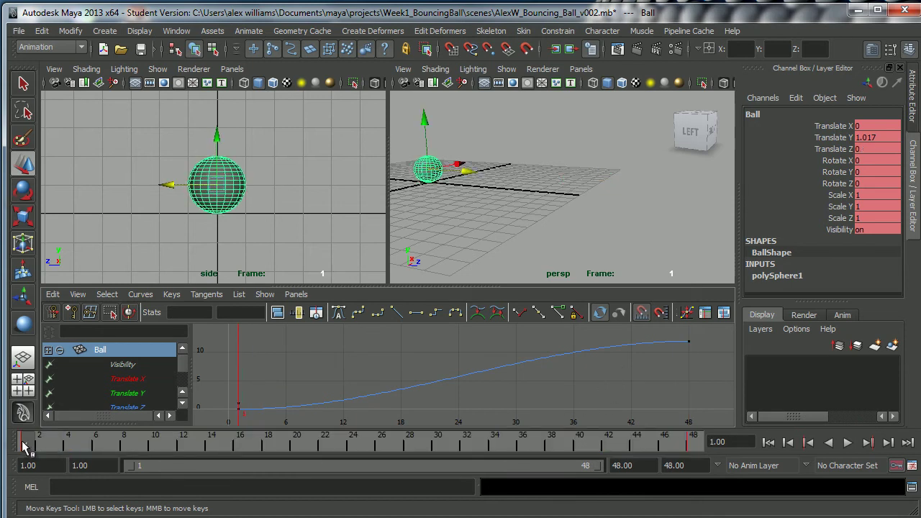
key("alt+v")
left_click_drag(234, 439, 697, 442)
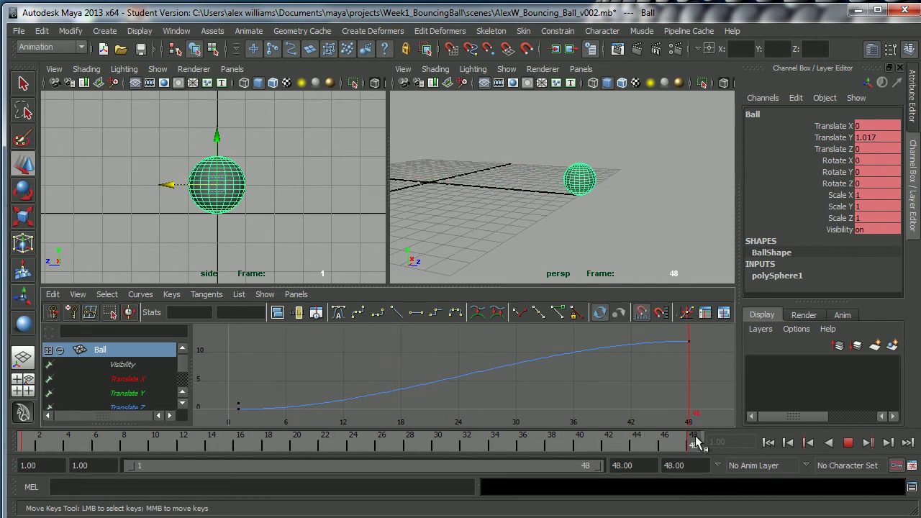
left_click(848, 442)
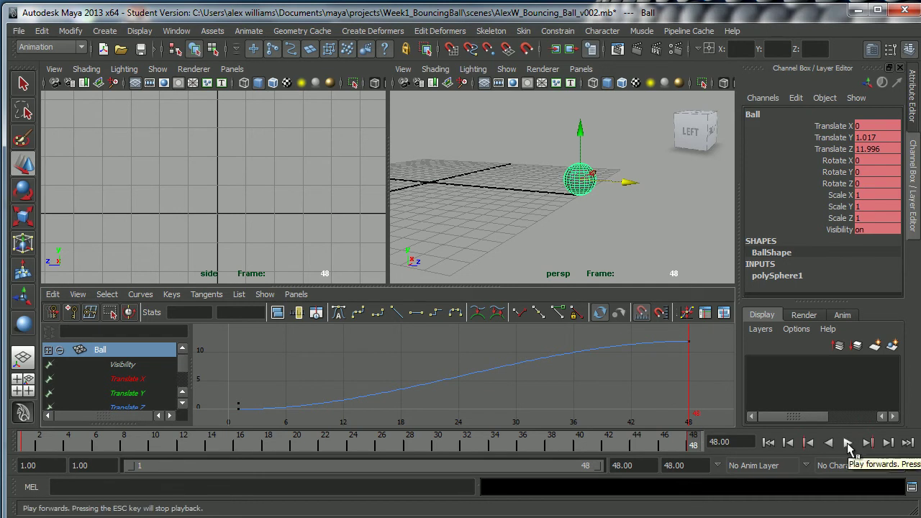
left_click(848, 443)
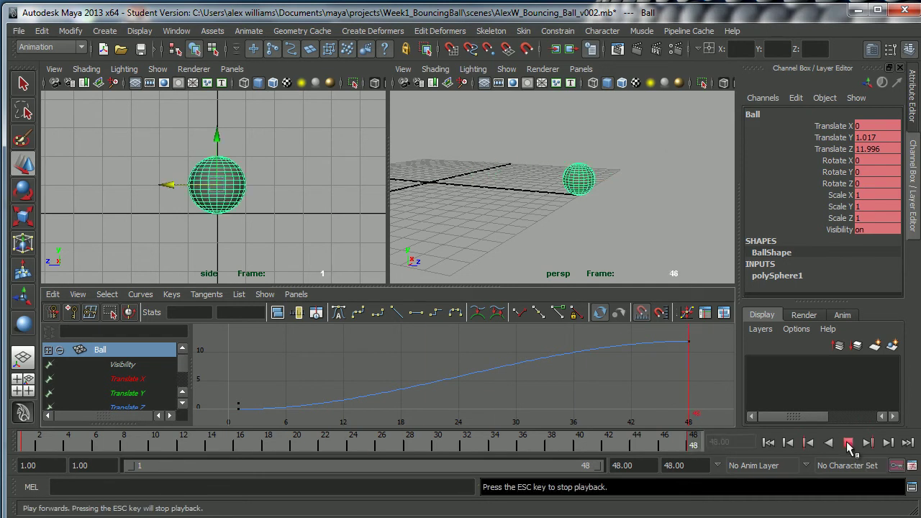
left_click(847, 444)
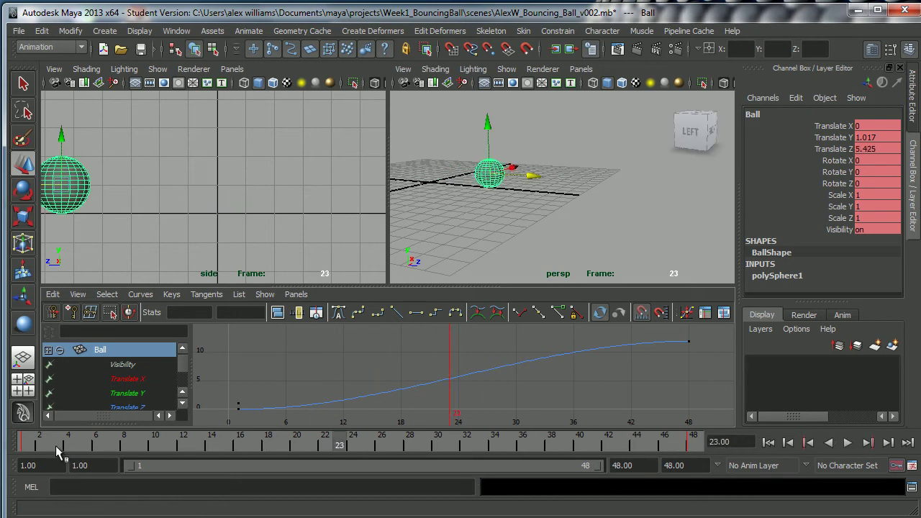
left_click(31, 449)
left_click(846, 445)
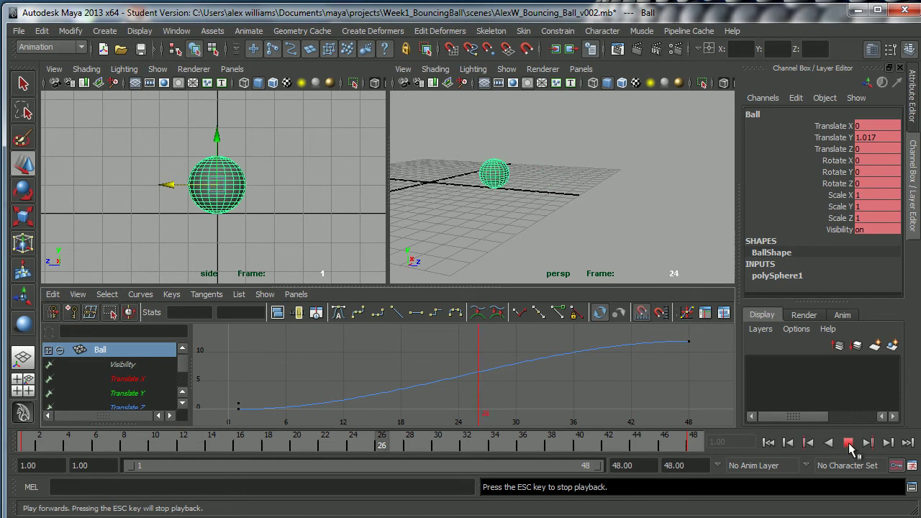
left_click(849, 444)
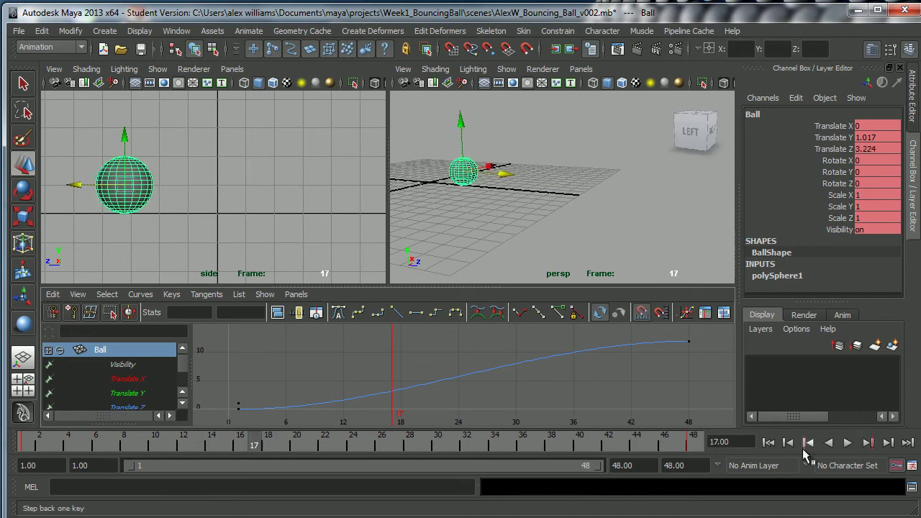
double_click(29, 446)
left_click(110, 443)
key("alt+v")
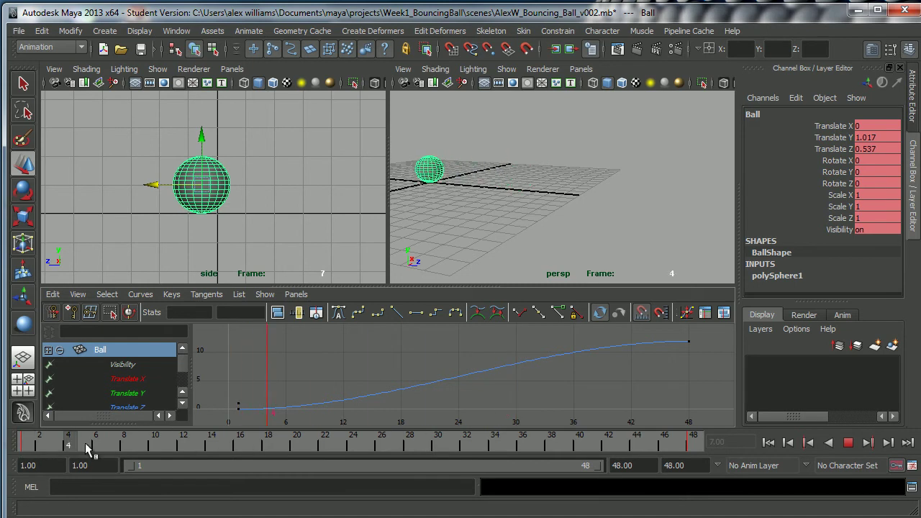
left_click(692, 442)
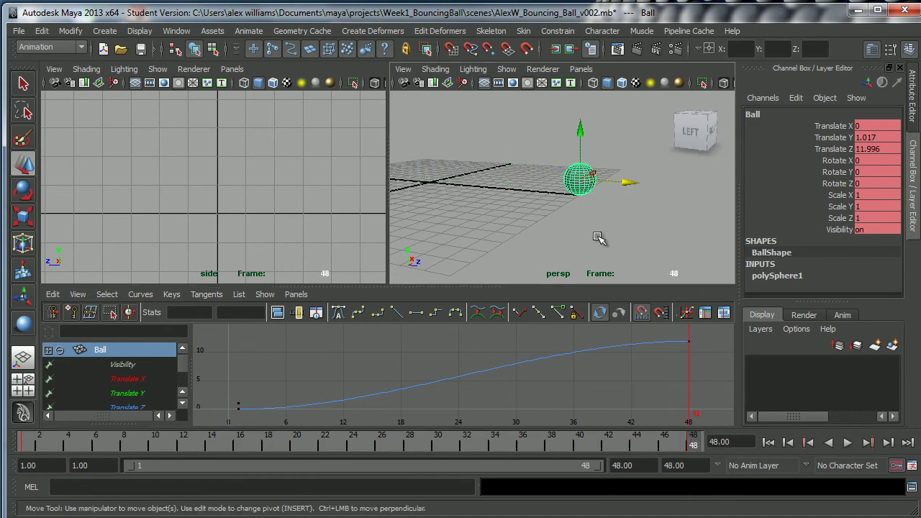
middle_click_drag(595, 222, 593, 237, "alt")
right_click_drag(593, 238, 609, 245, "alt")
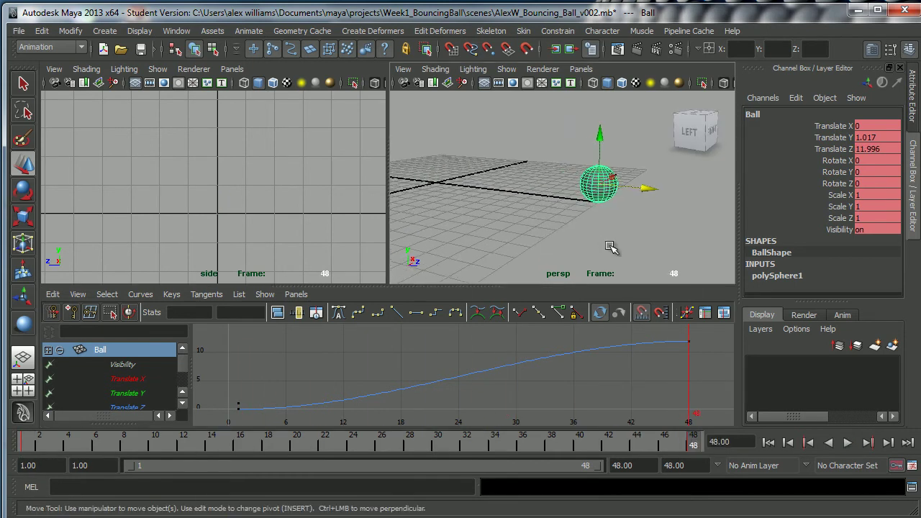
left_click(911, 487)
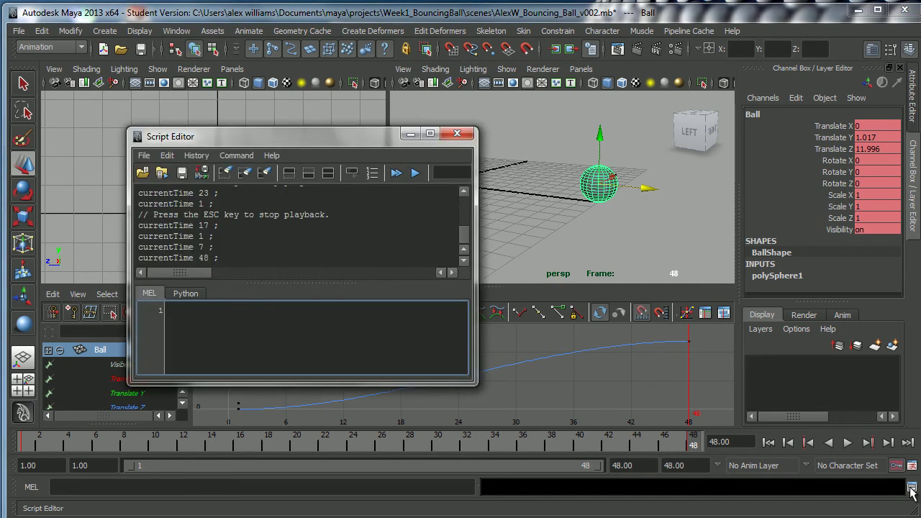
left_click(457, 133)
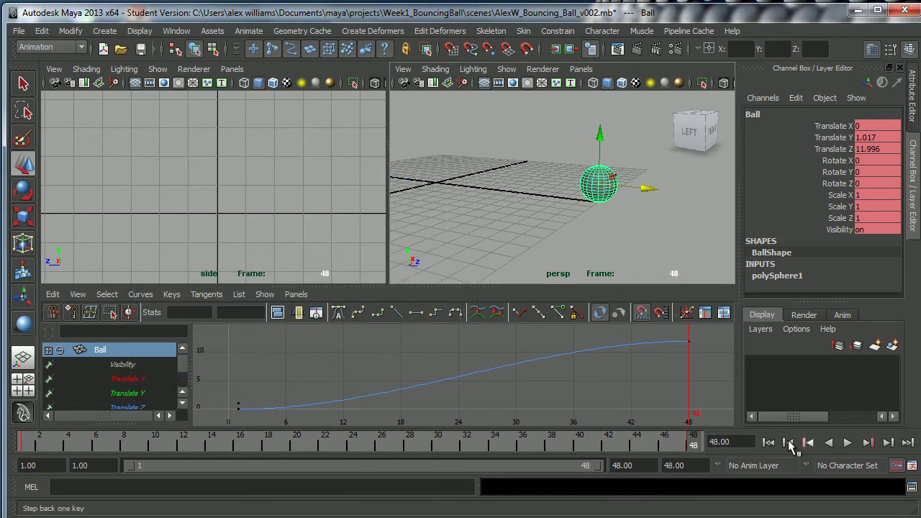
left_click(913, 468)
Enlarge the Preferences window and confirm the working time unit is Film (24 fps).
left_click_drag(545, 165, 330, 61)
left_click_drag(547, 398, 600, 432)
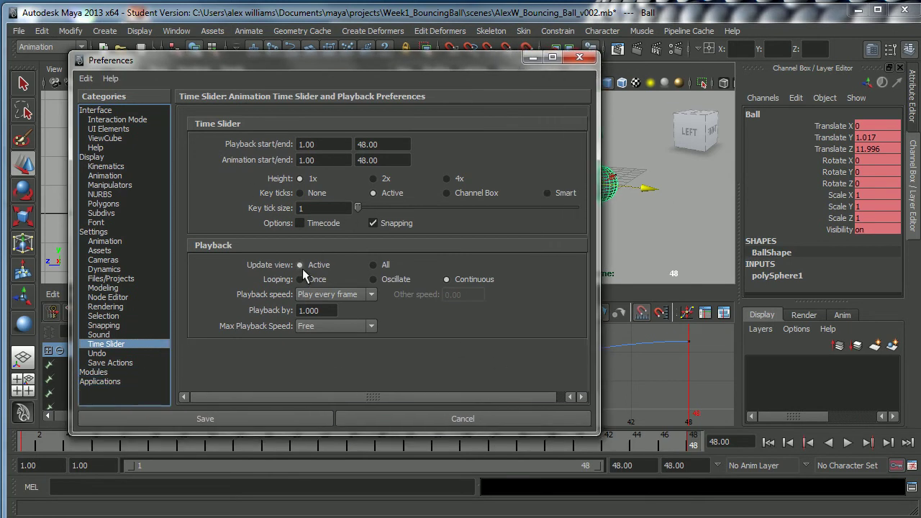
left_click(113, 241)
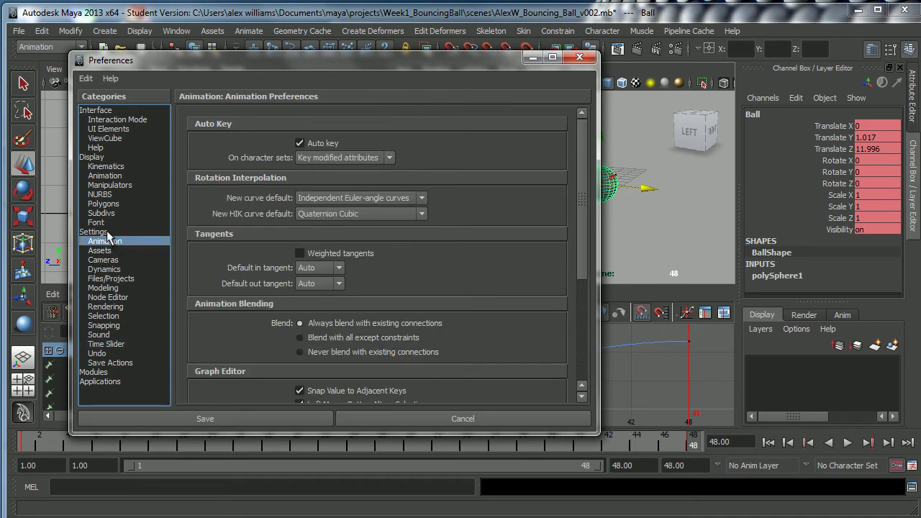
left_click(97, 233)
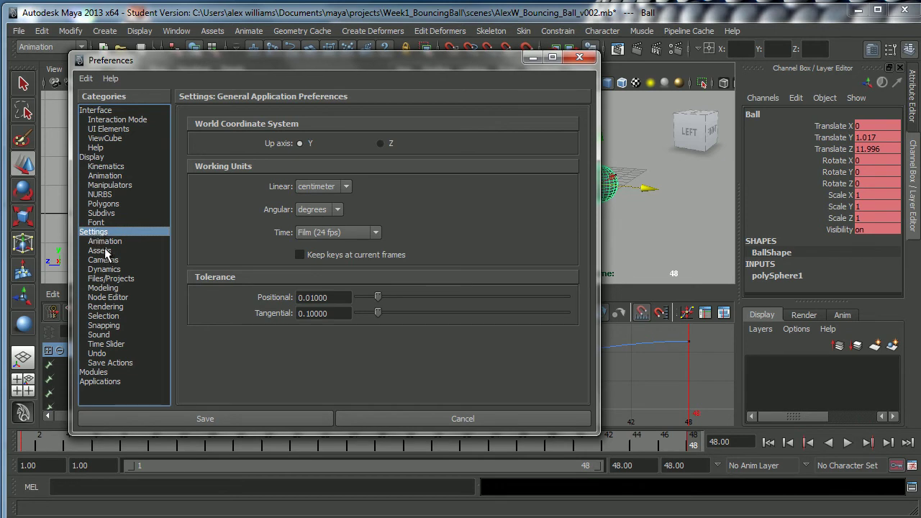
left_click(376, 233)
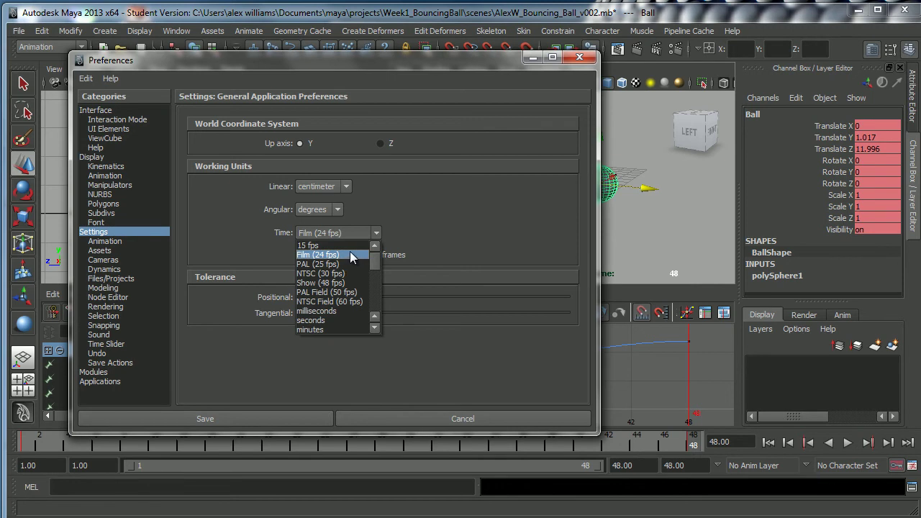
left_click(350, 253)
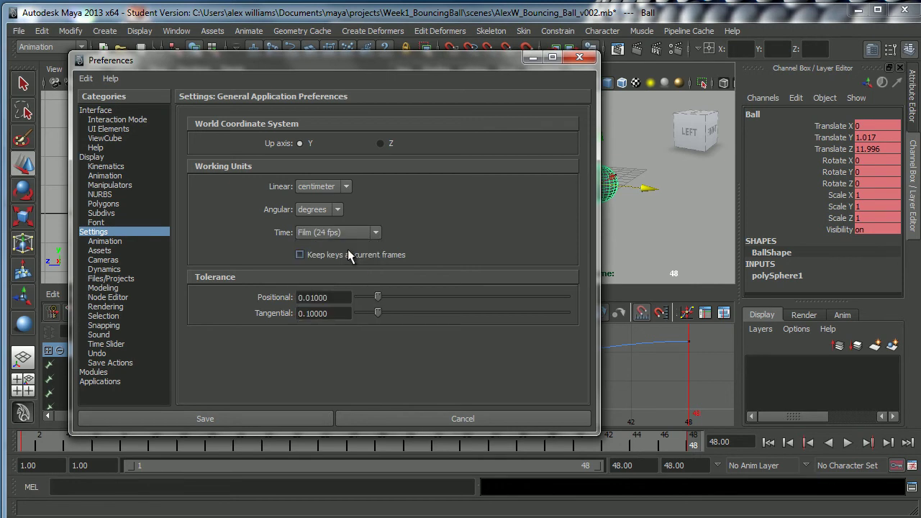
Show the Time Slider playback preferences.
left_click(120, 241)
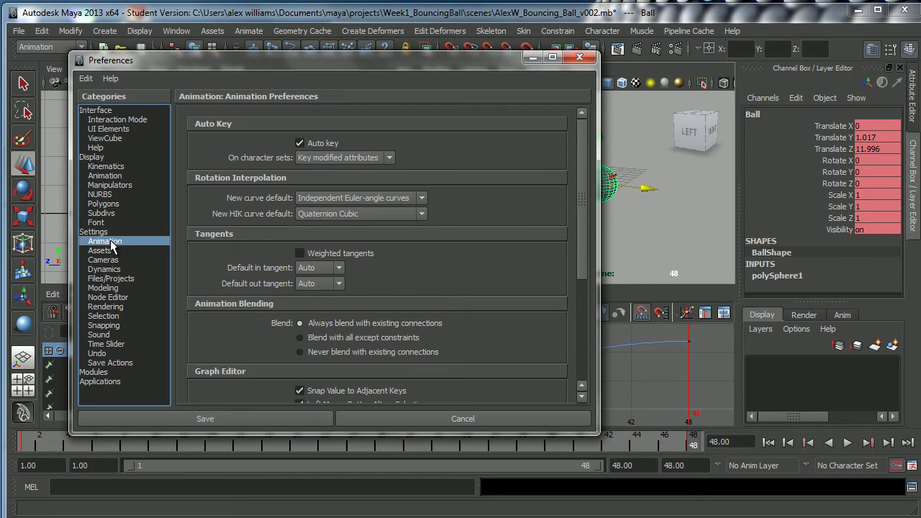
left_click_drag(588, 197, 578, 164)
left_click(116, 344)
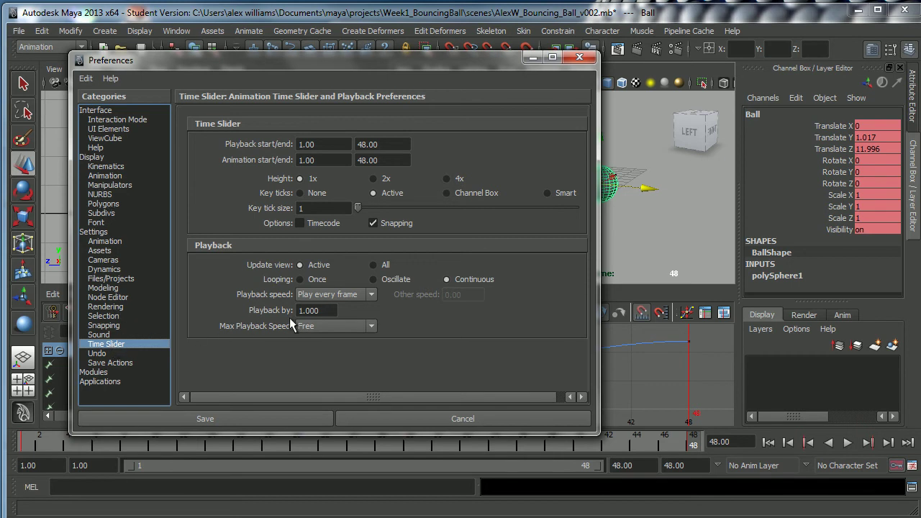
Set Playback speed to Real-time [24 fps] and save the preferences.
left_click(371, 295)
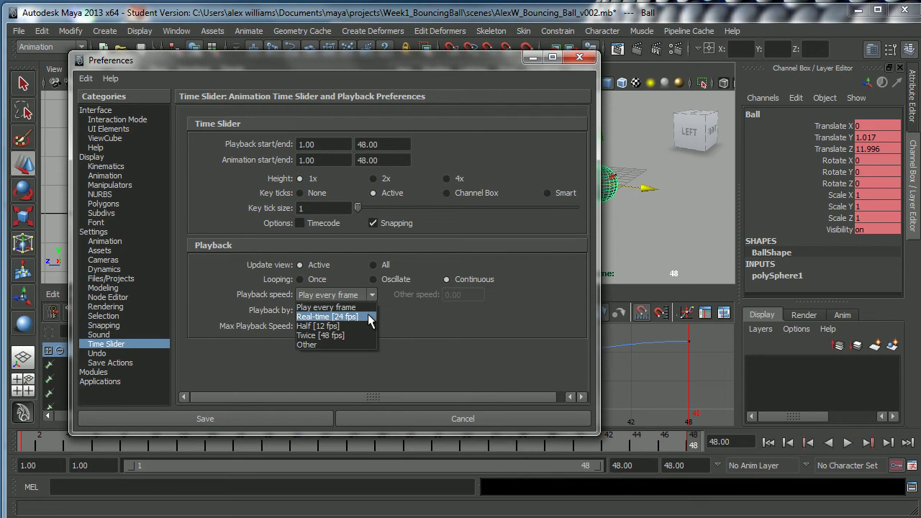
left_click(369, 317)
left_click(372, 295)
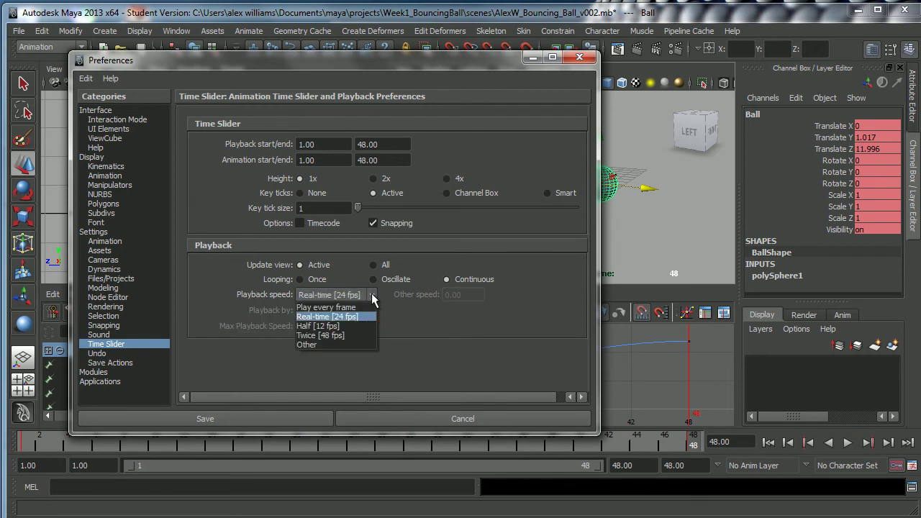
left_click(367, 316)
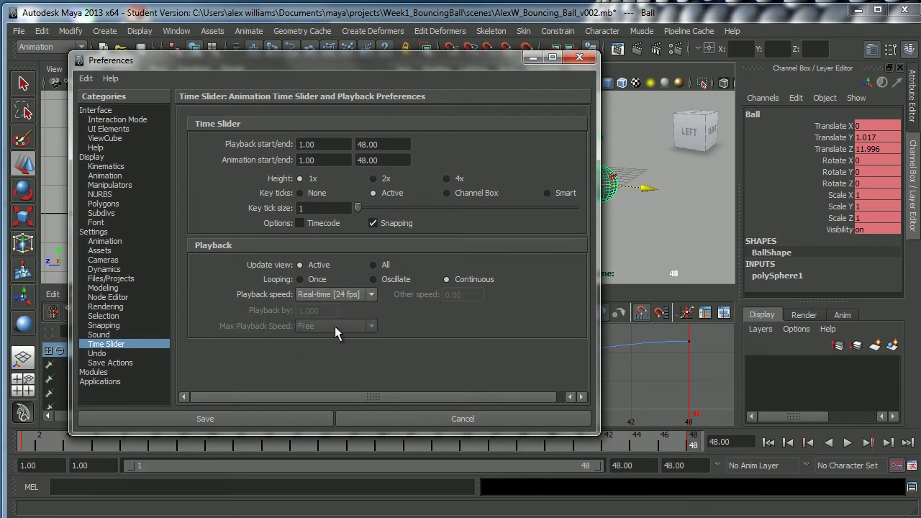
left_click(258, 416)
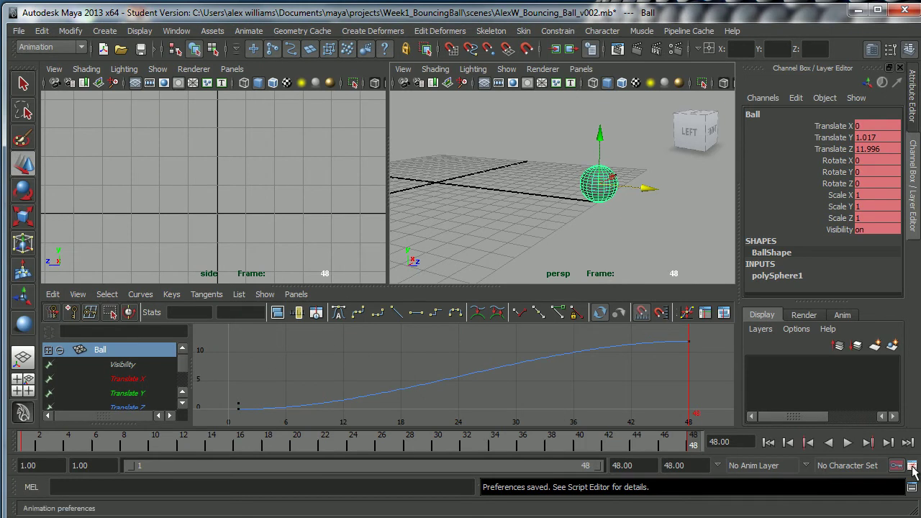
In Preferences > Undo, keep the queue Finite, set its size to 100, and save.
left_click(912, 466)
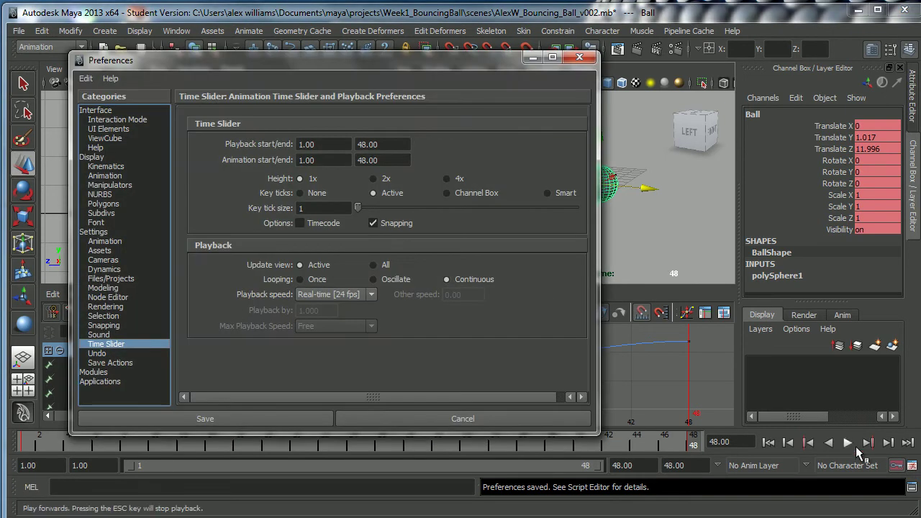
left_click(100, 354)
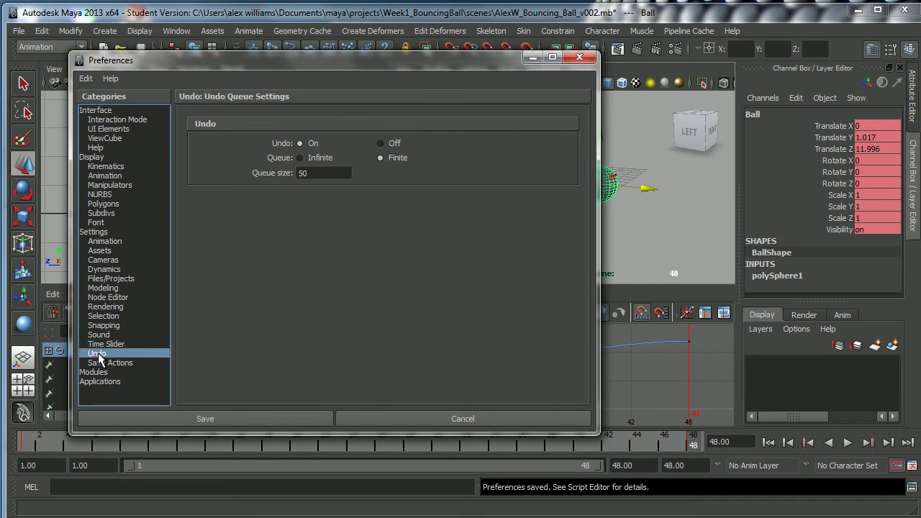
left_click_drag(595, 430, 626, 443)
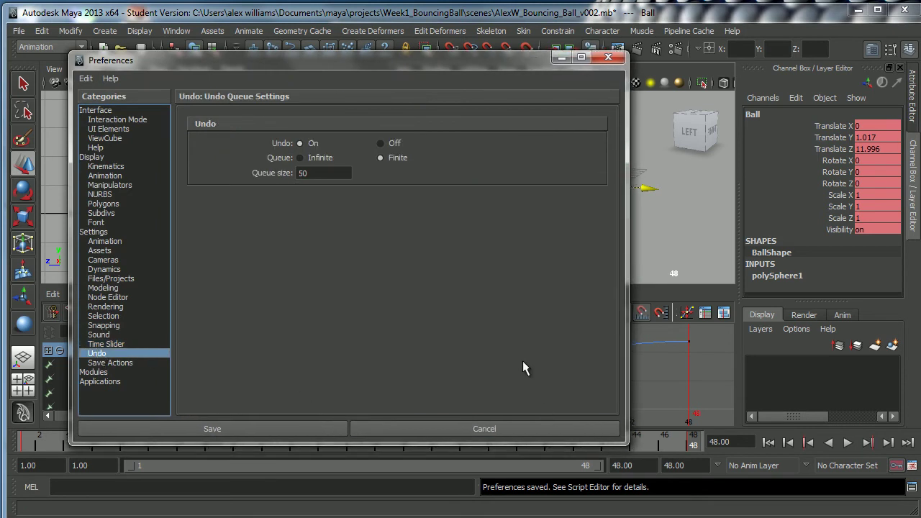
left_click(300, 158)
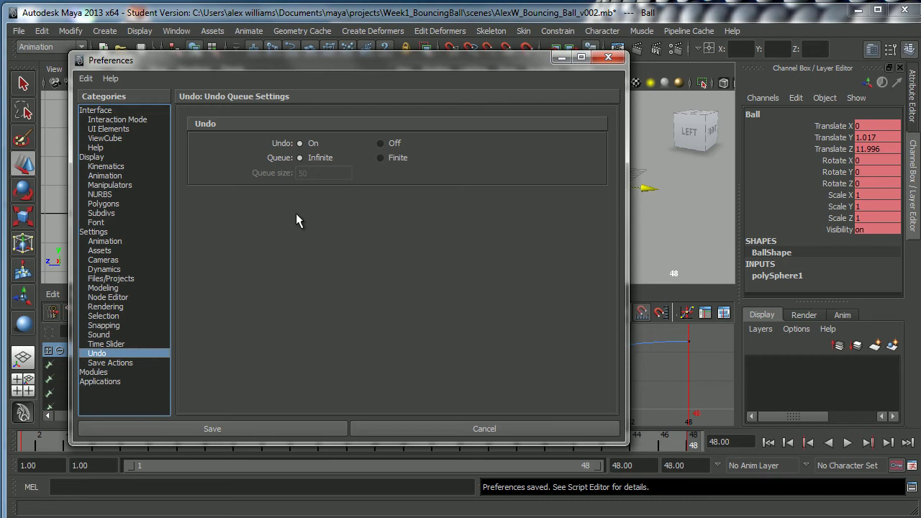
left_click(382, 158)
double_click(295, 172)
type("100")
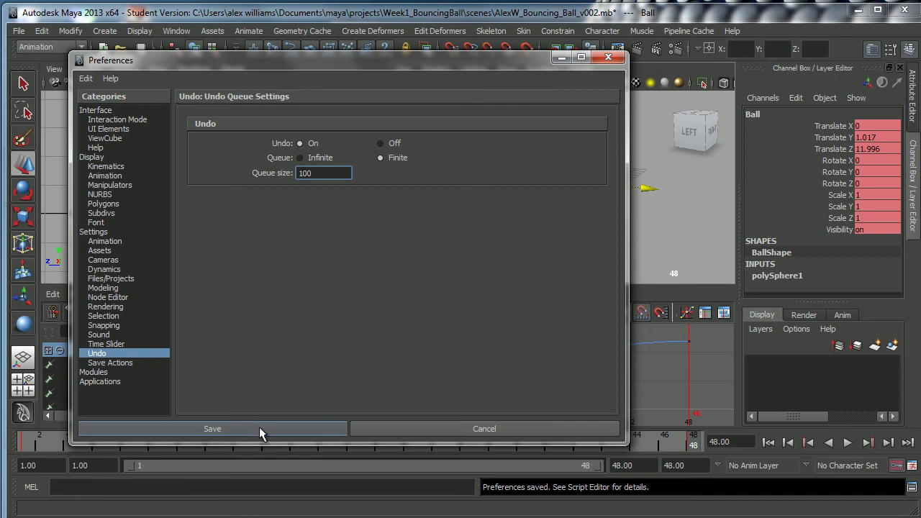
left_click(258, 427)
right_click_drag(524, 218, 554, 220, "alt")
Play the ball's animation, stopping at frame 18, then replay it and stop at frame 34.
left_click(847, 443)
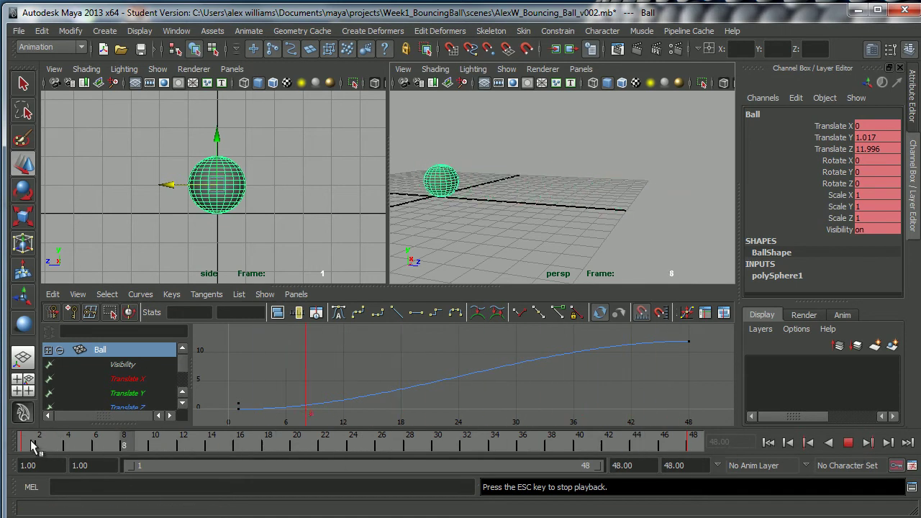
left_click(848, 442)
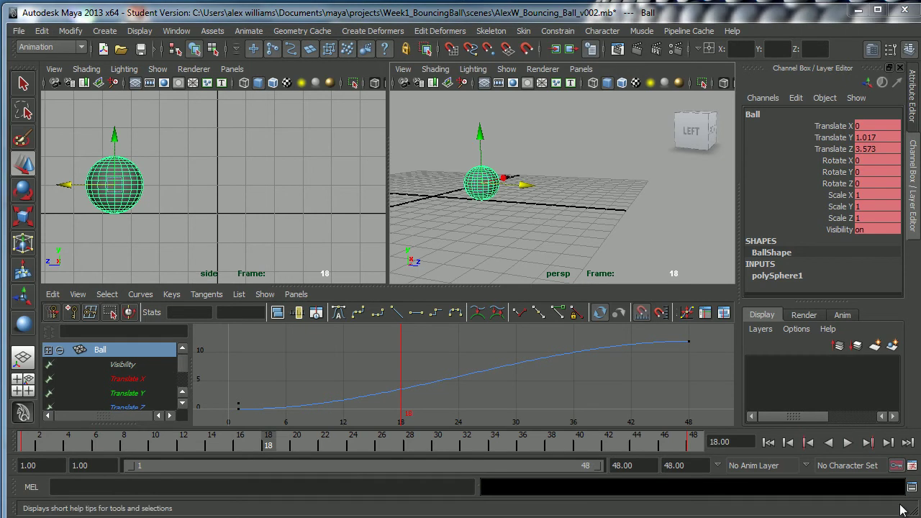
left_click(848, 443)
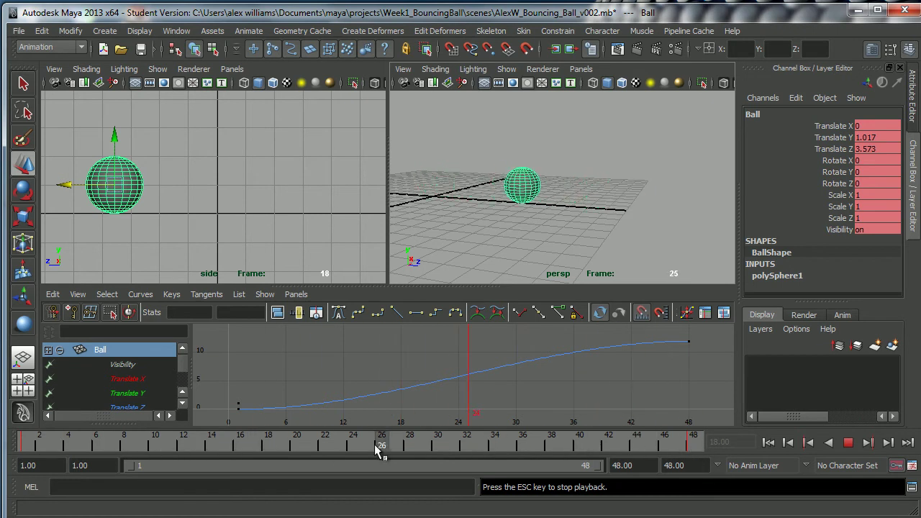
left_click(848, 443)
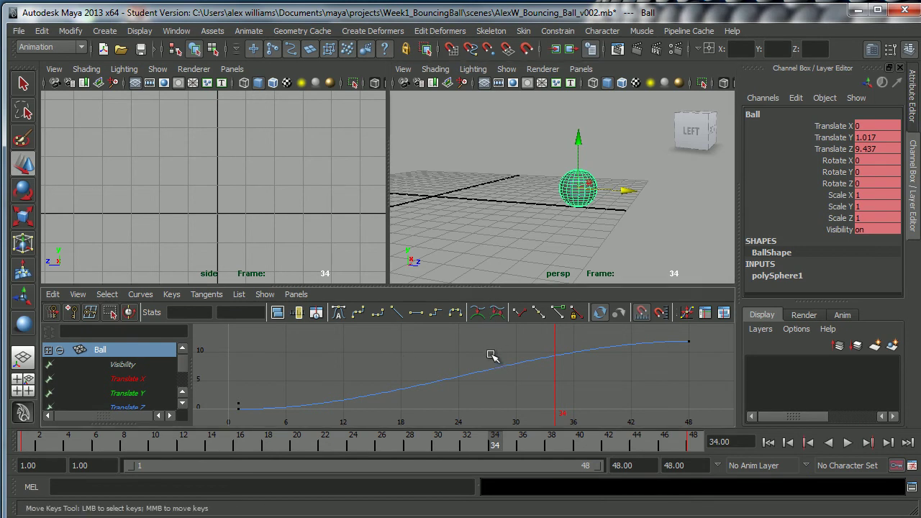
key("space")
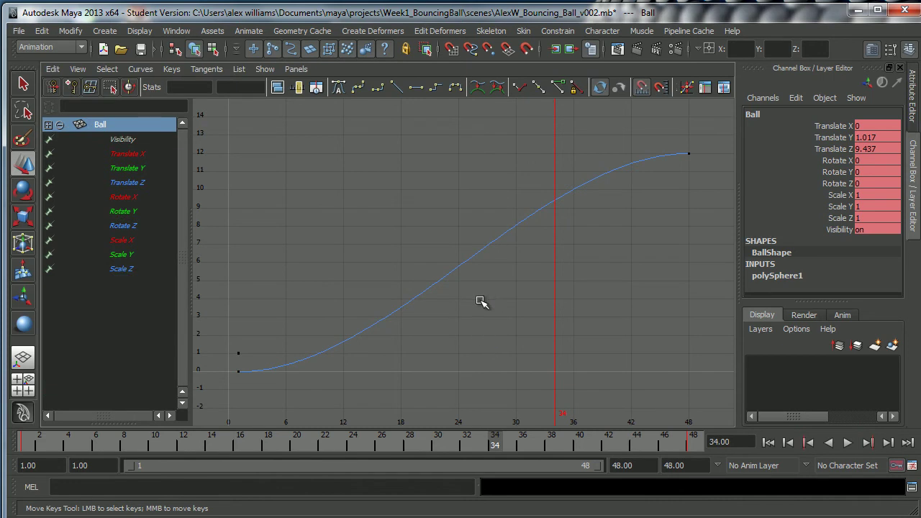
scroll(483, 303, "down", 3)
scroll(472, 303, "down", 1)
left_click(133, 168)
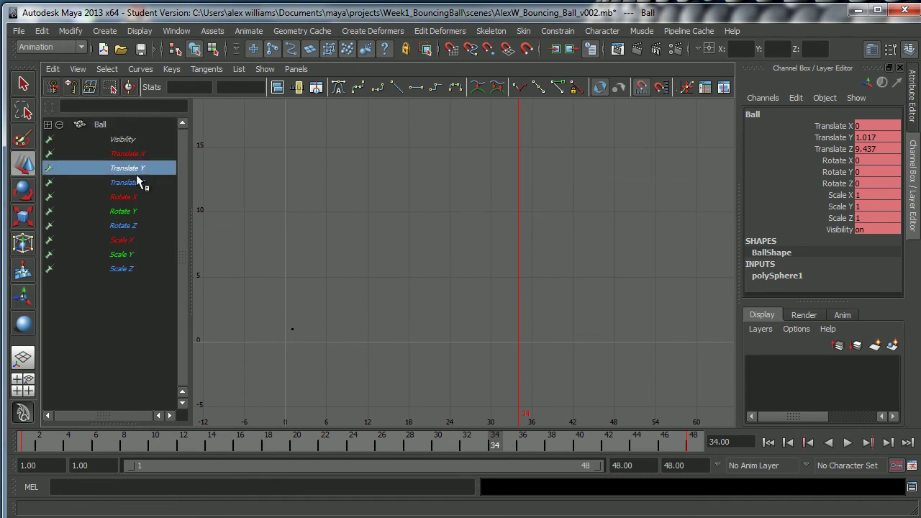
left_click(139, 156)
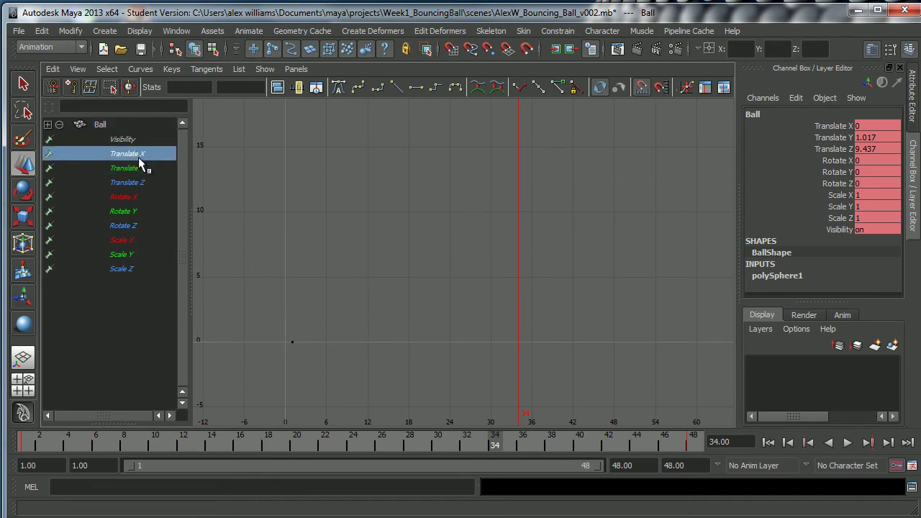
left_click(138, 168)
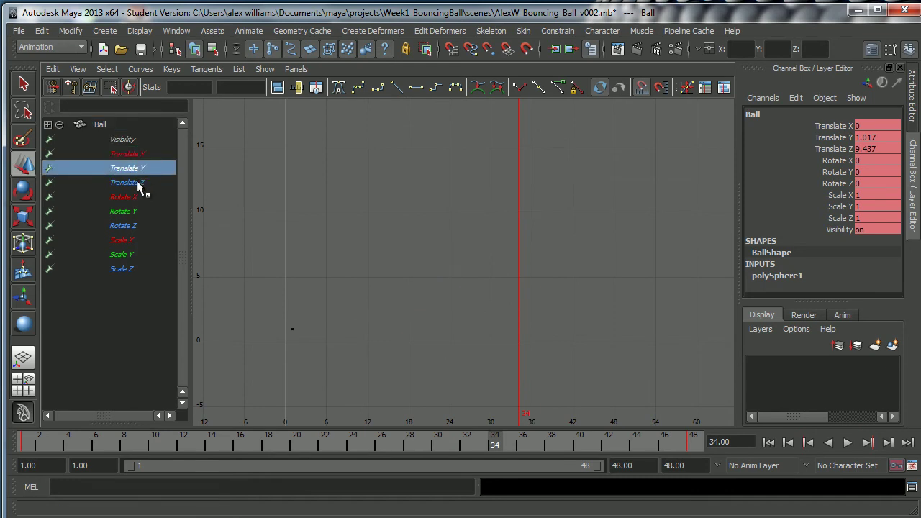
left_click(140, 183)
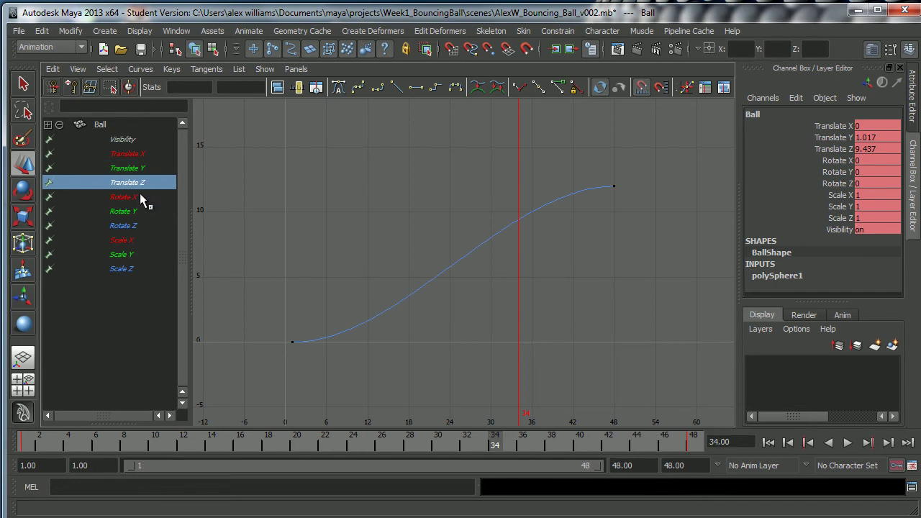
left_click(136, 196)
left_click(137, 212)
left_click(138, 225)
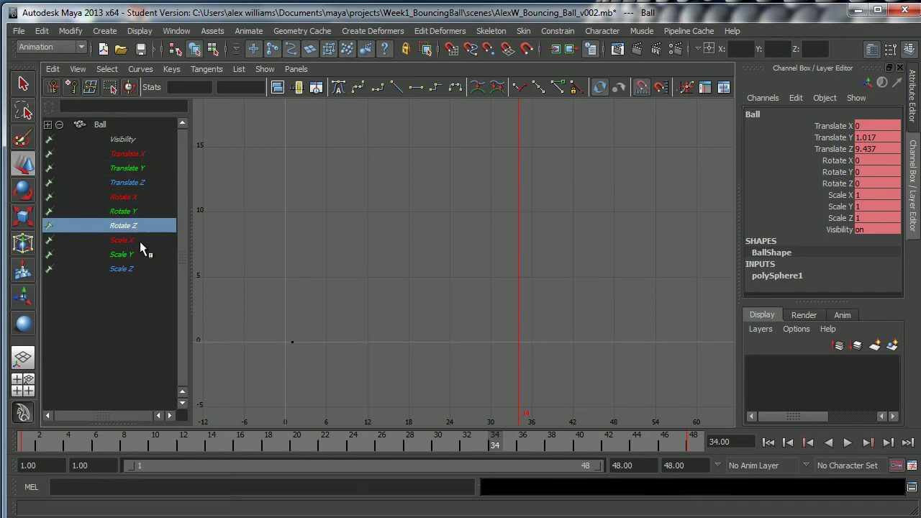
left_click(141, 242)
left_click(143, 254)
left_click(140, 185)
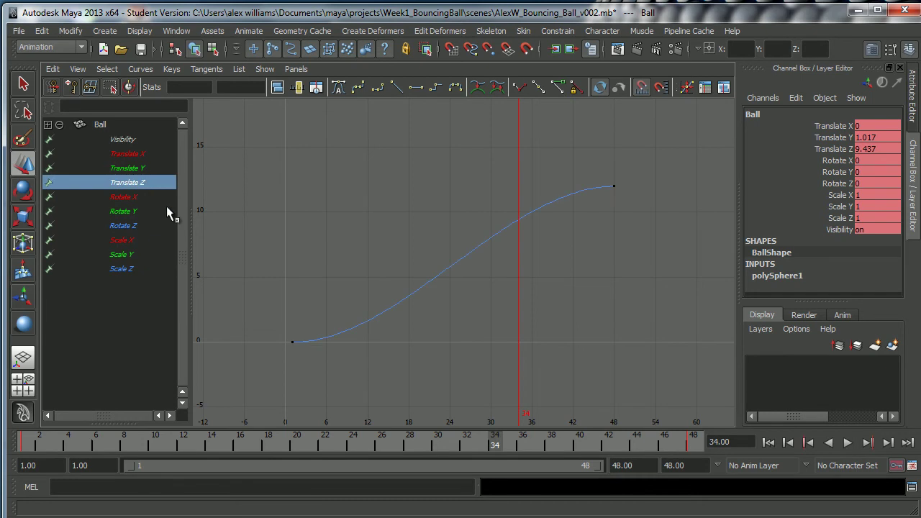
scroll(484, 285, "up", 2)
scroll(497, 289, "down", 5)
key("f")
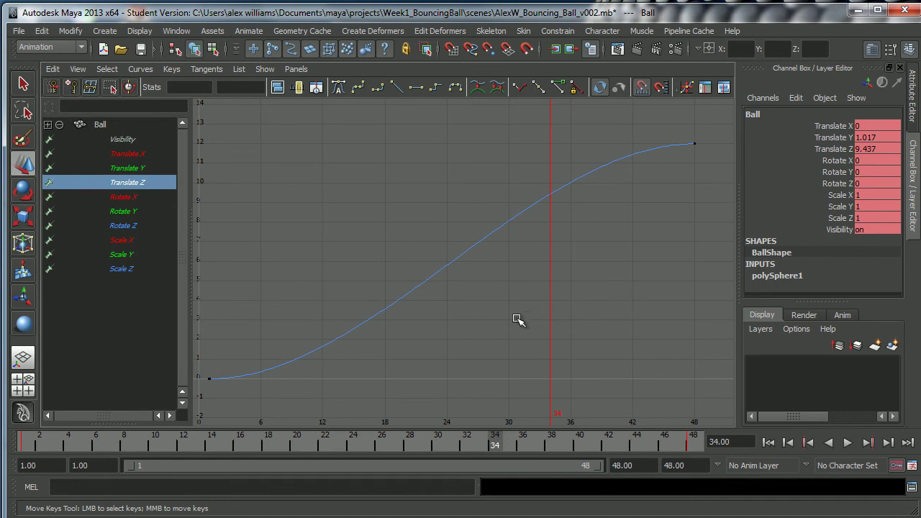
key("space")
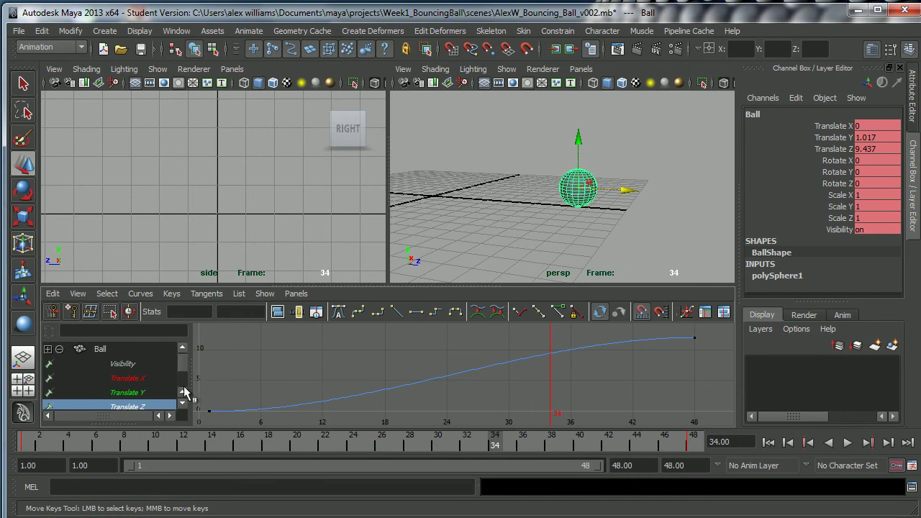
scroll(186, 372, "down", 1)
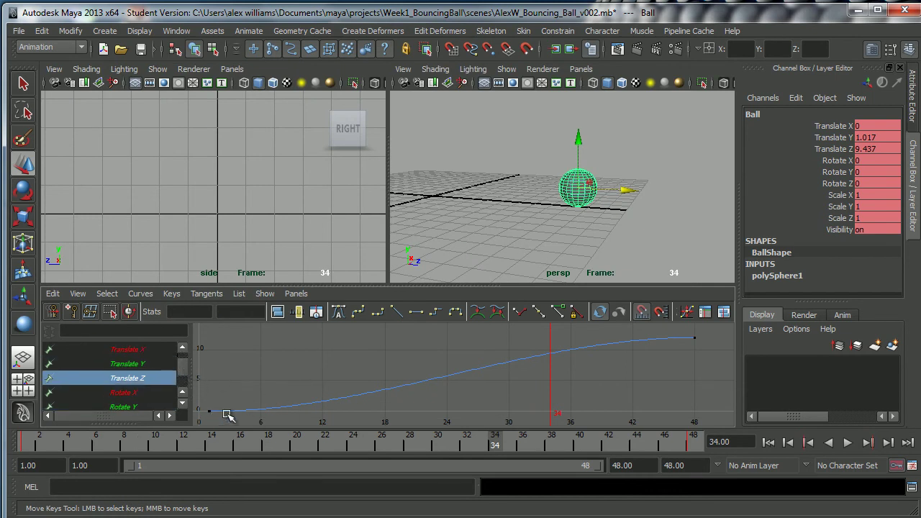
left_click_drag(106, 450, 427, 431)
left_click(514, 200)
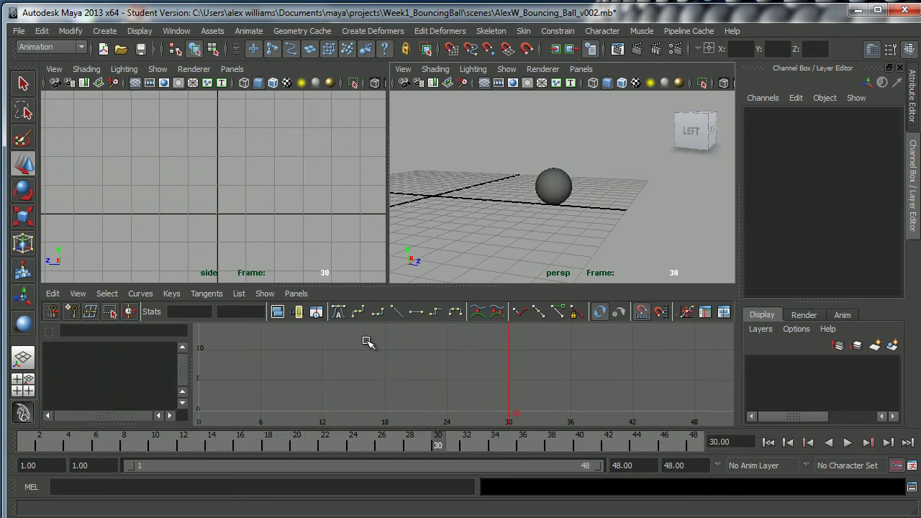
left_click(547, 187)
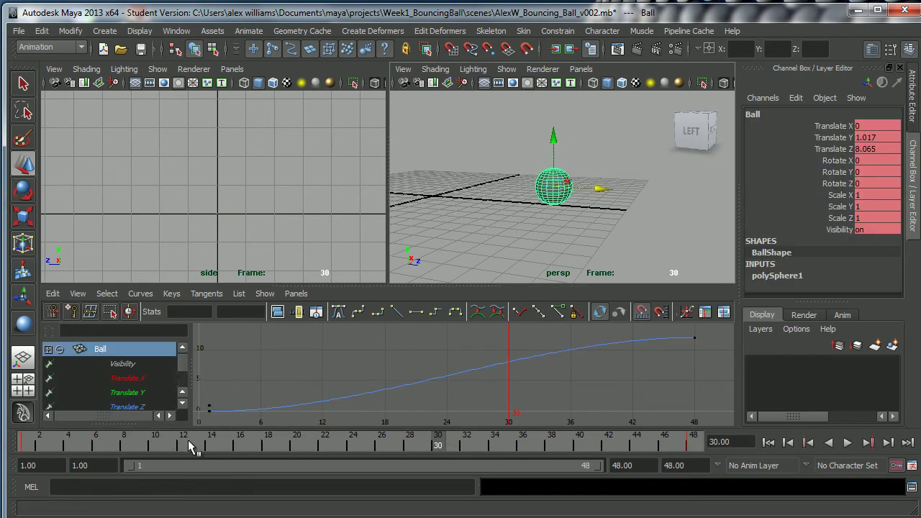
left_click_drag(120, 444, 651, 447)
key("w")
scroll(568, 369, "down", 3)
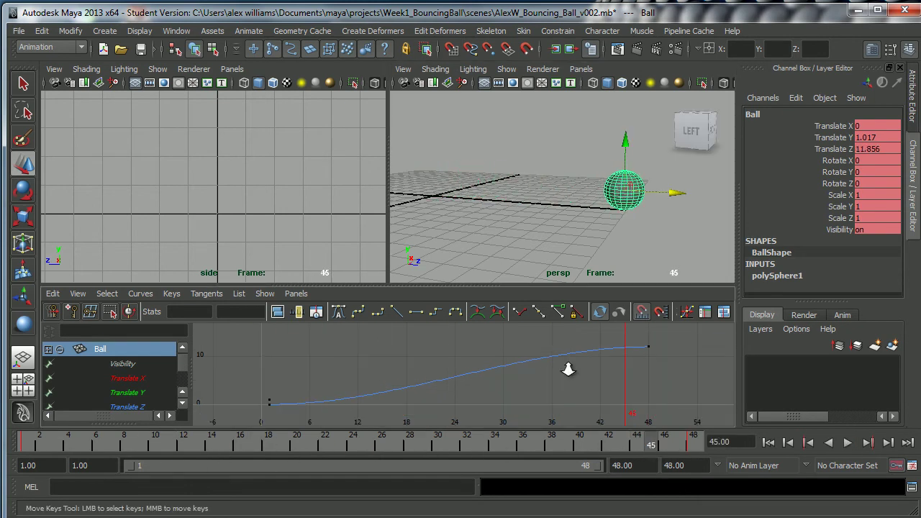
scroll(569, 370, "down", 1)
scroll(429, 367, "down", 1)
scroll(434, 369, "up", 2)
scroll(427, 370, "down", 2)
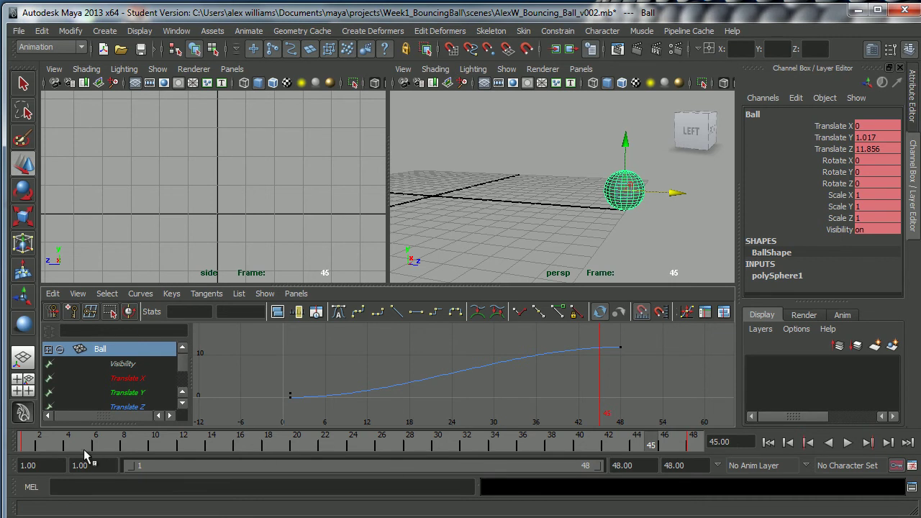
left_click_drag(33, 445, 683, 435)
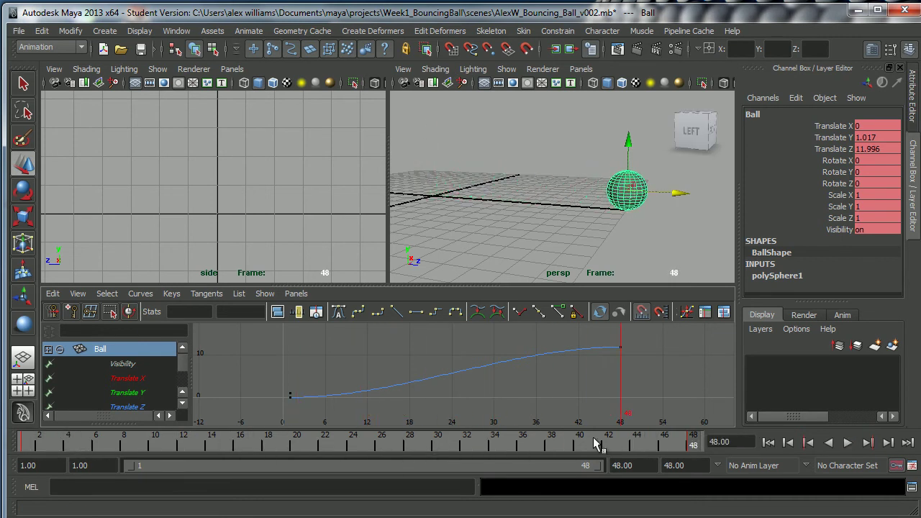
left_click(31, 445)
key("alt+v")
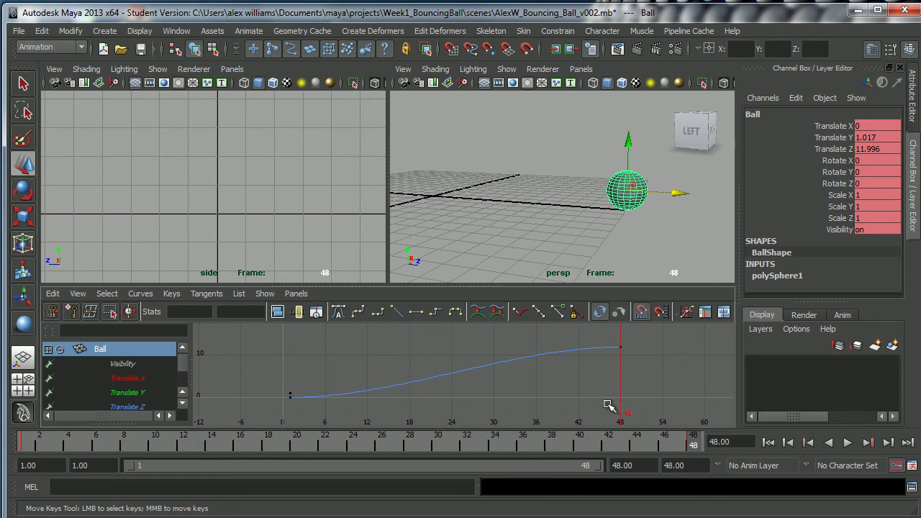
key("f")
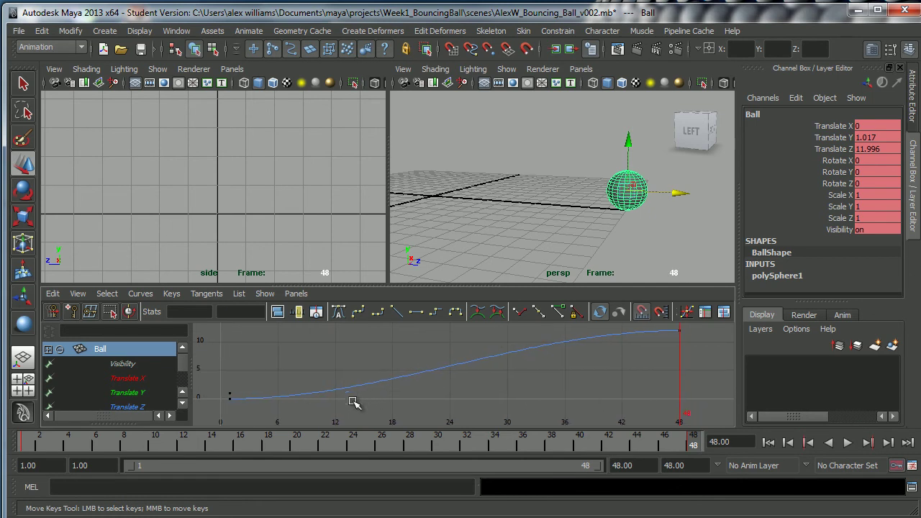
left_click(37, 442)
left_click(17, 443)
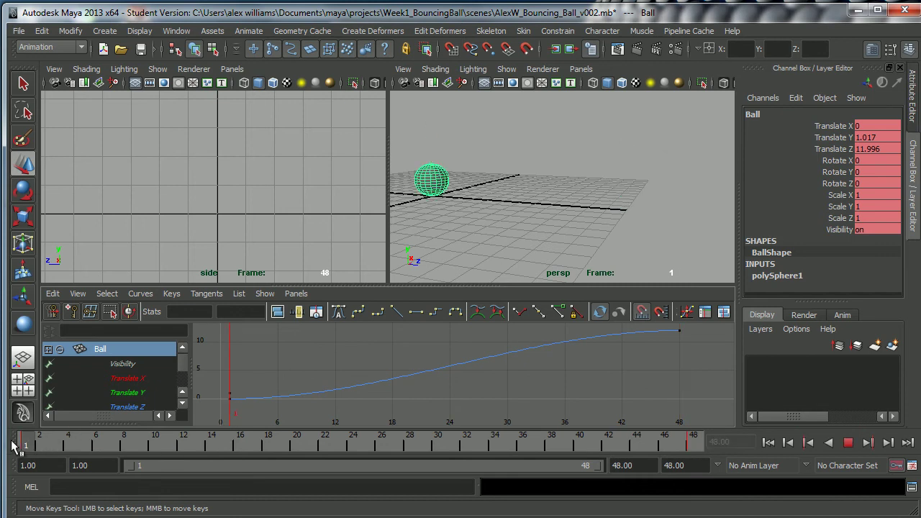
left_click(691, 441)
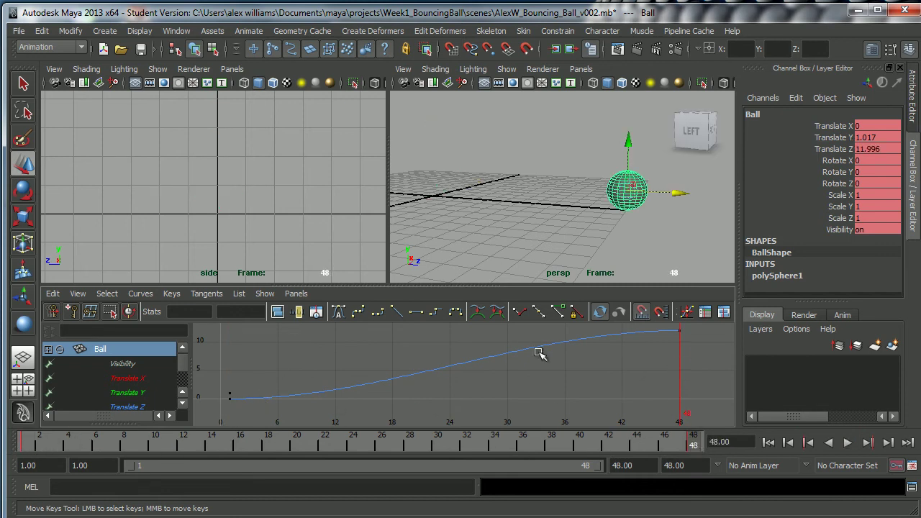
left_click_drag(402, 446, 357, 445)
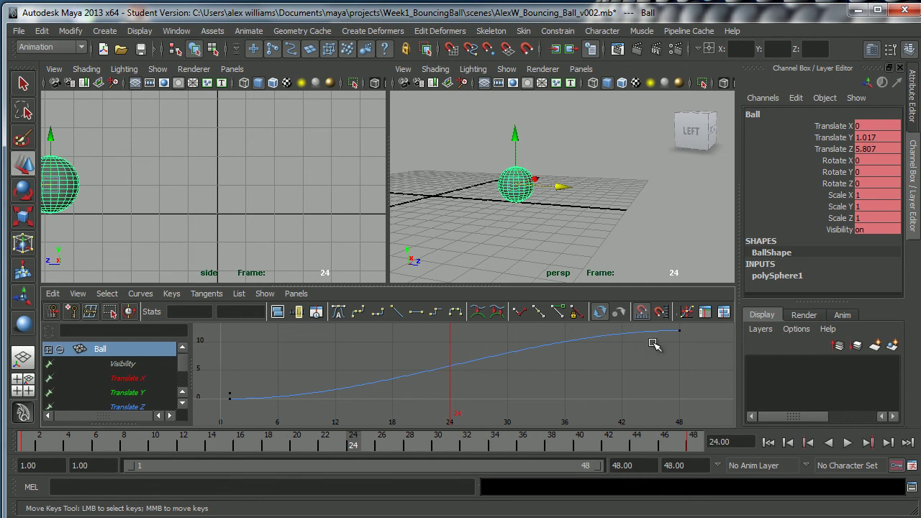
scroll(510, 388, "down", 3)
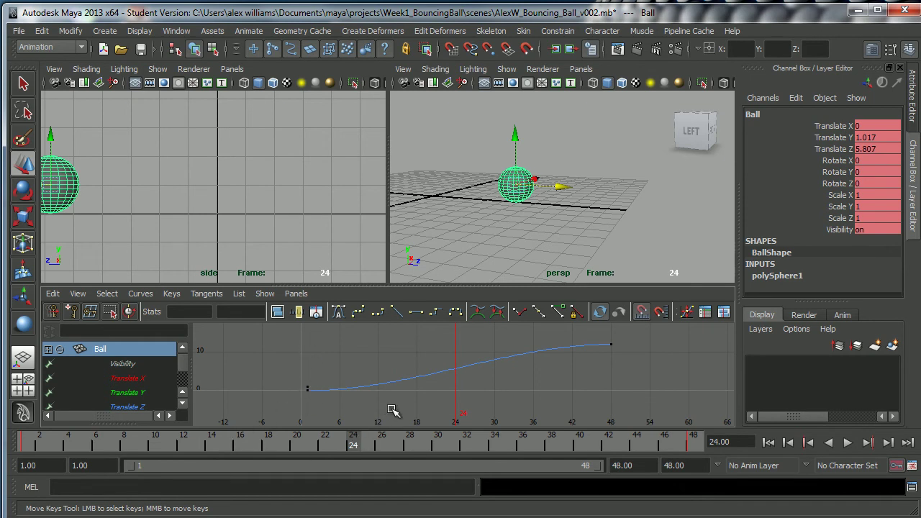
scroll(443, 388, "up", 3)
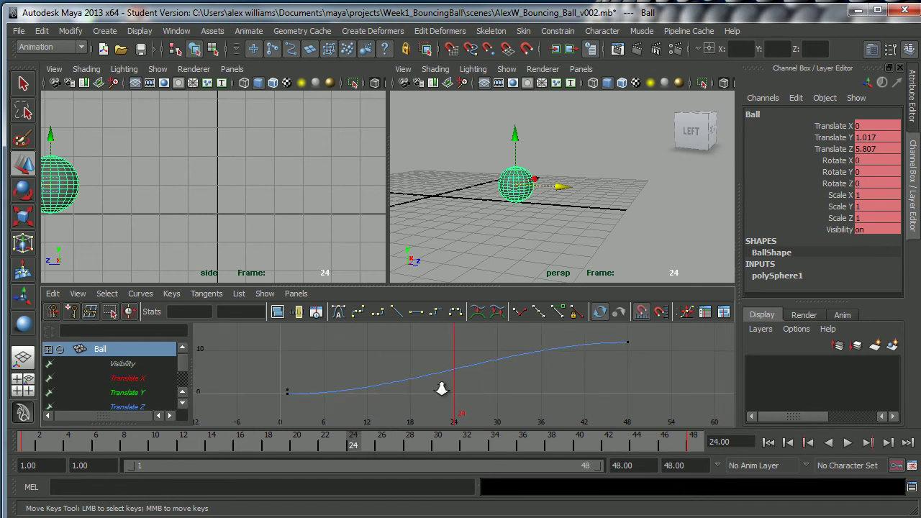
scroll(445, 389, "up", 1)
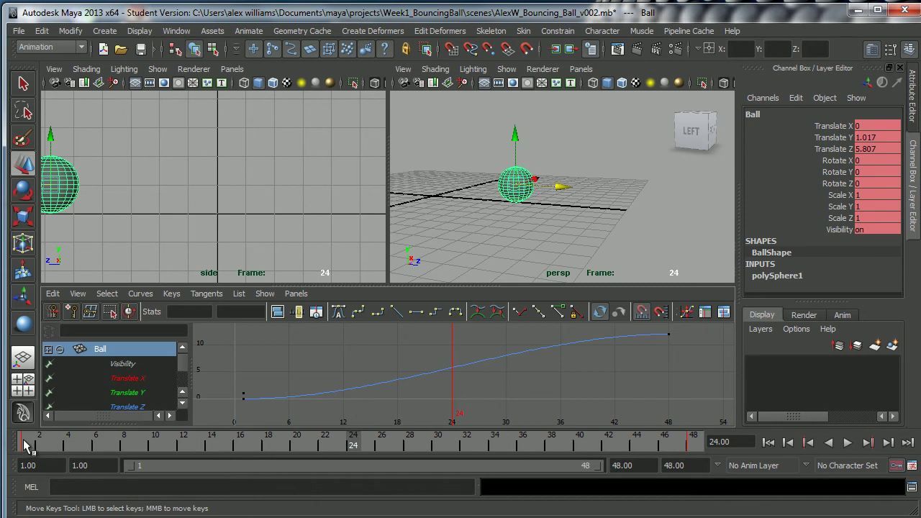
left_click(27, 444)
left_click_drag(34, 444, 142, 445)
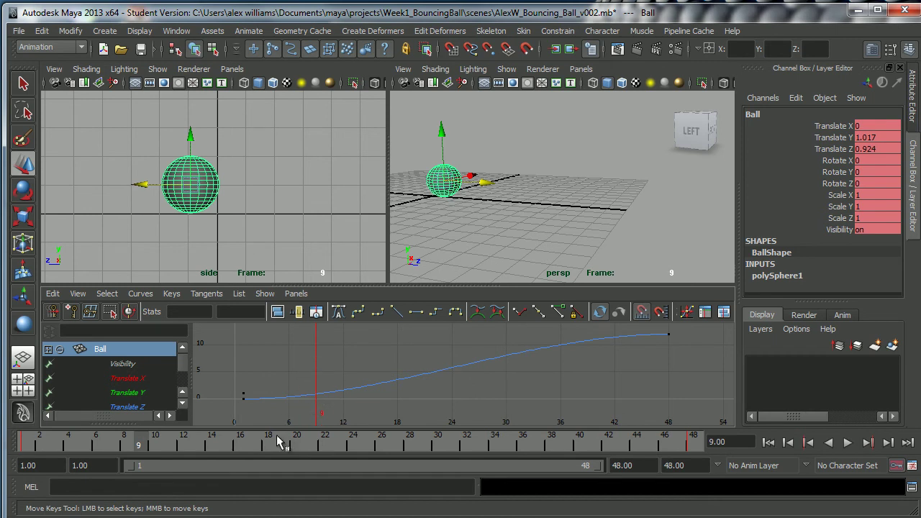
left_click_drag(34, 446, 692, 445)
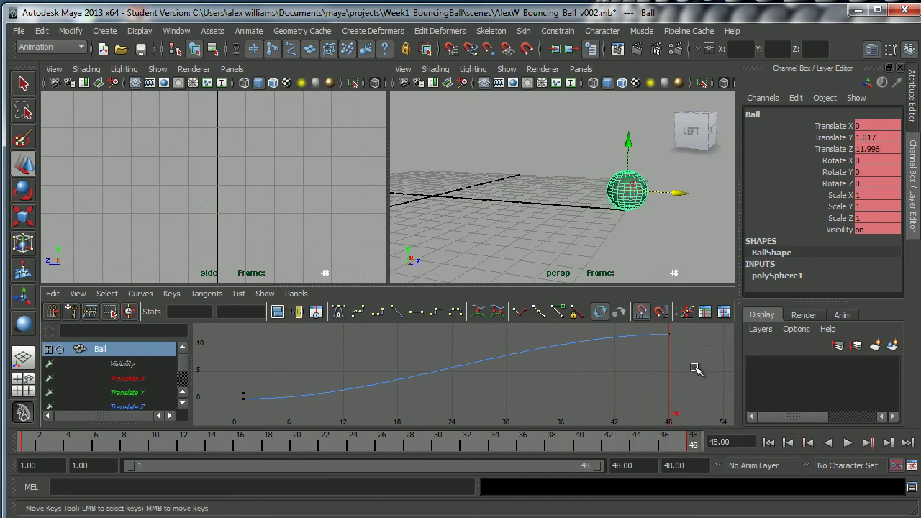
left_click(847, 442)
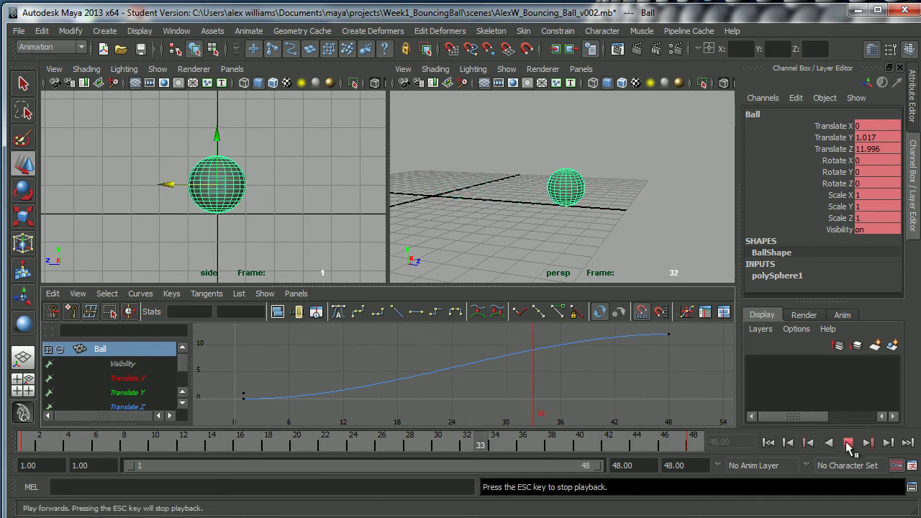
left_click(847, 442)
scroll(567, 371, "down", 2)
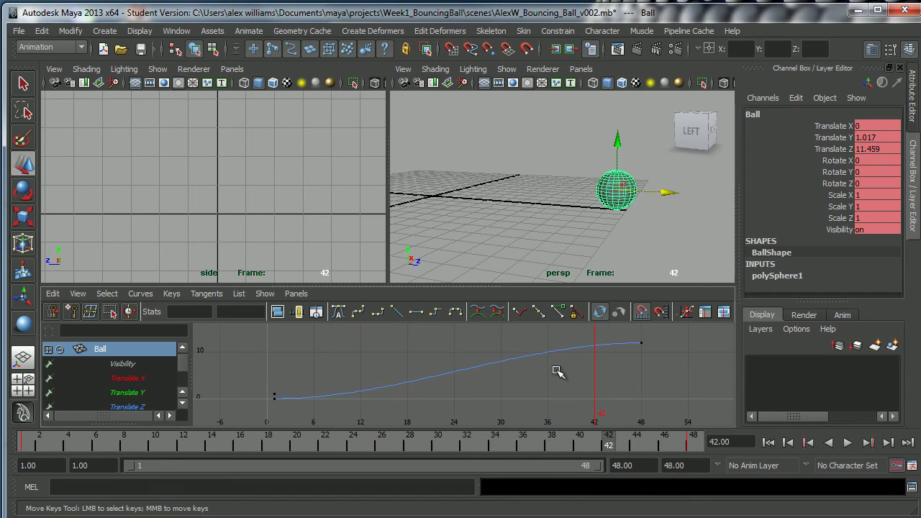
key("space")
Tilt the Translate Z curve's first key out-tangent upward.
scroll(530, 326, "down", 4)
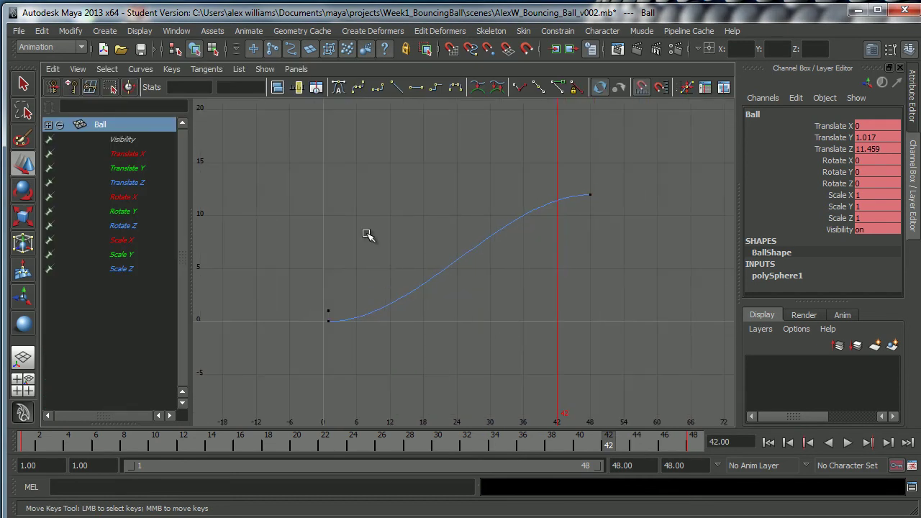
left_click_drag(306, 313, 347, 349)
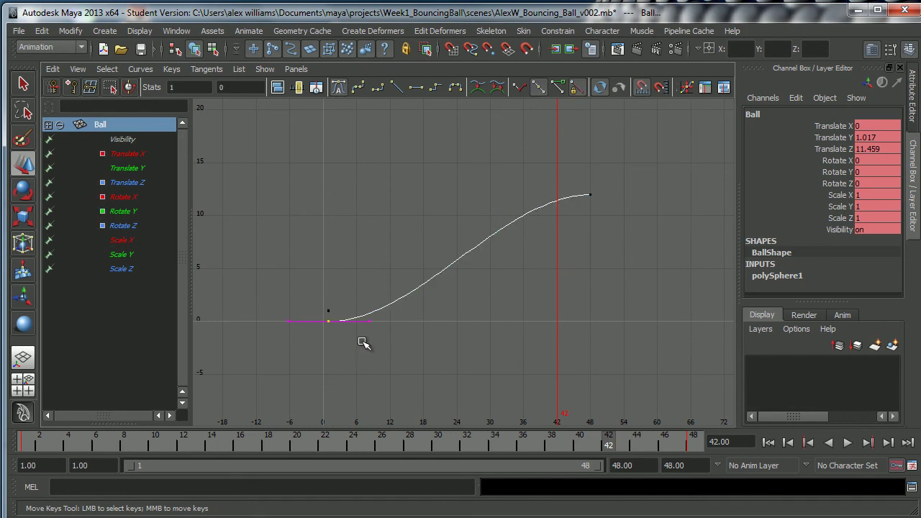
left_click_drag(349, 295, 383, 353)
middle_click_drag(368, 353, 362, 331)
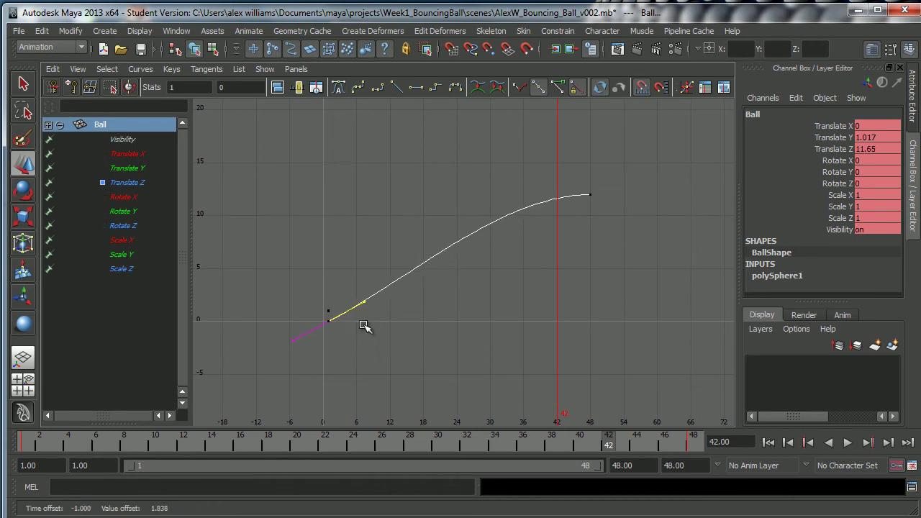
Tilt the last key's in-tangent, refine the first key's tangent, and restore the split layout.
left_click_drag(534, 166, 561, 211)
middle_click_drag(561, 211, 559, 233)
left_click_drag(319, 322, 345, 339)
left_click_drag(356, 297, 371, 310)
middle_click_drag(371, 311, 369, 318)
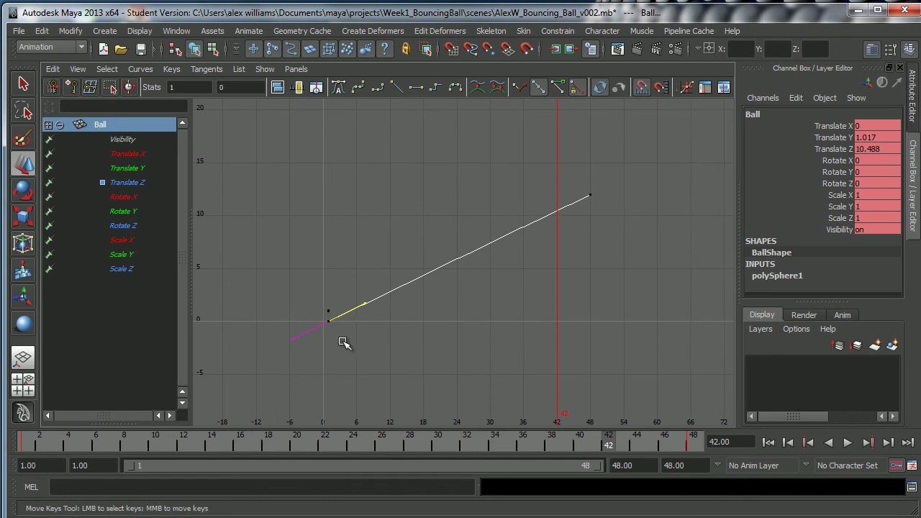
key("space")
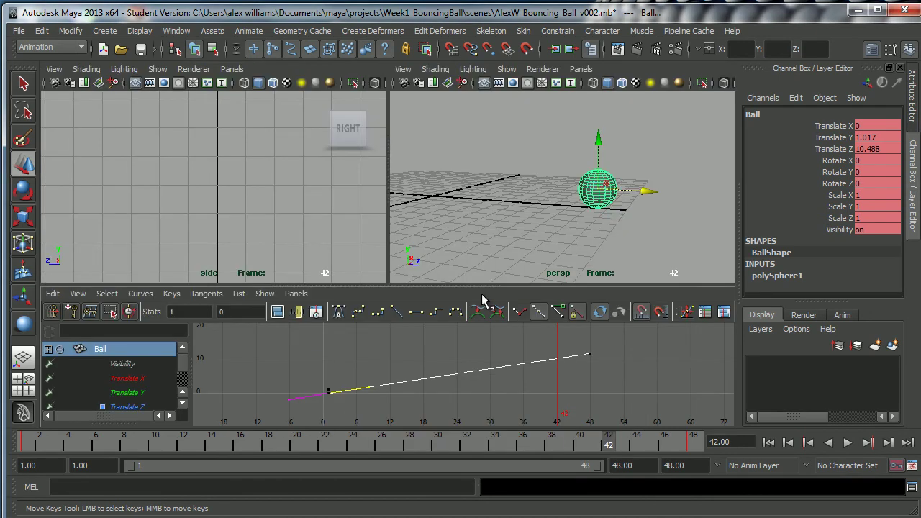
left_click(547, 231)
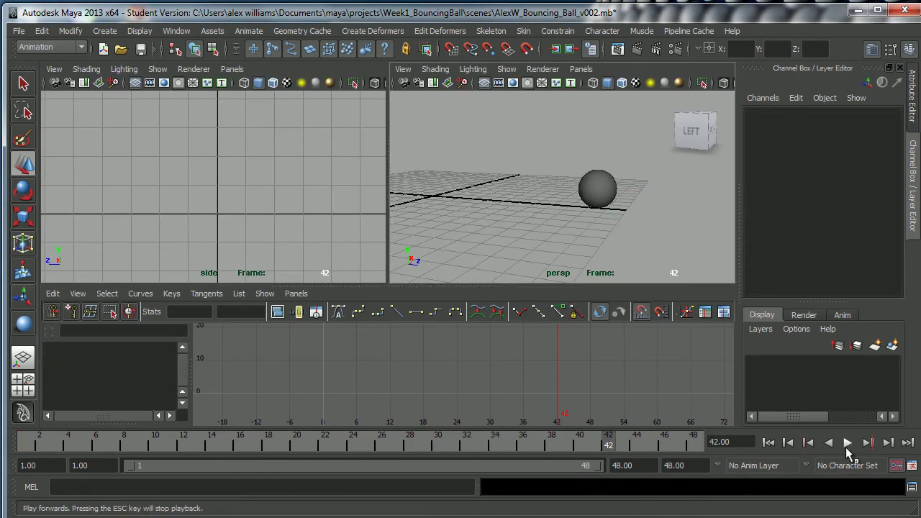
left_click(847, 443)
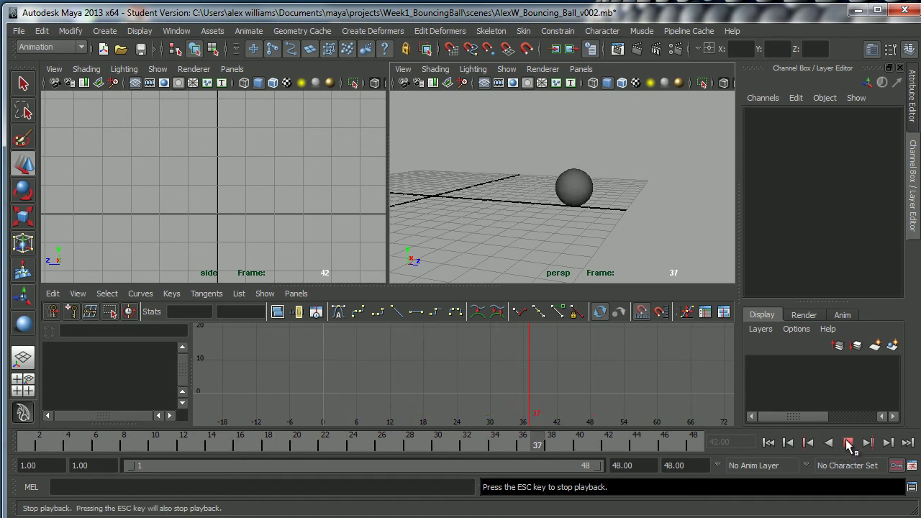
left_click(849, 443)
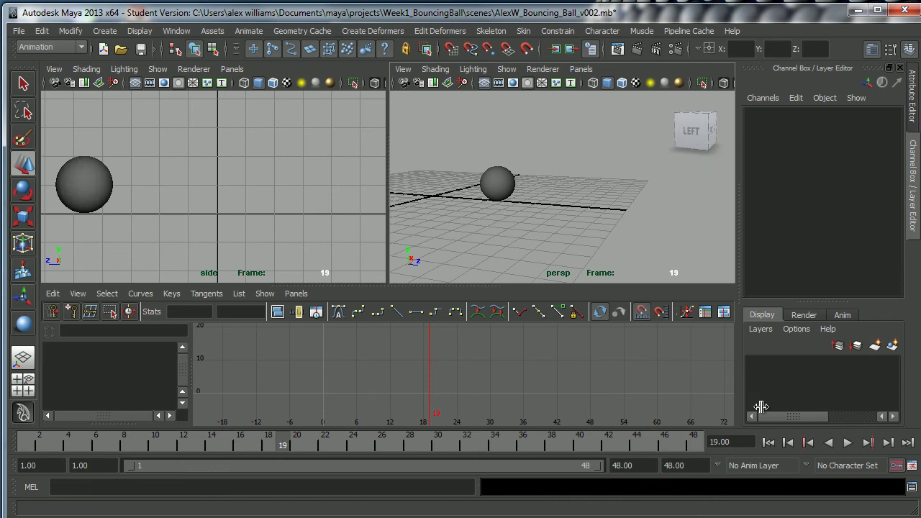
left_click(496, 188)
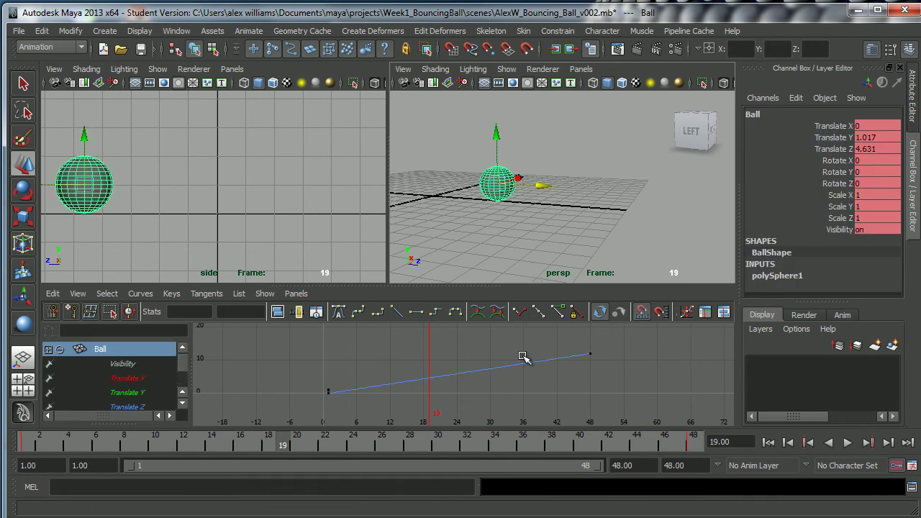
key("f")
right_click_drag(510, 372, 505, 368, "alt")
Flatten the first key's tangent so the Translate Z curve starts slowly.
left_click_drag(261, 400, 295, 412)
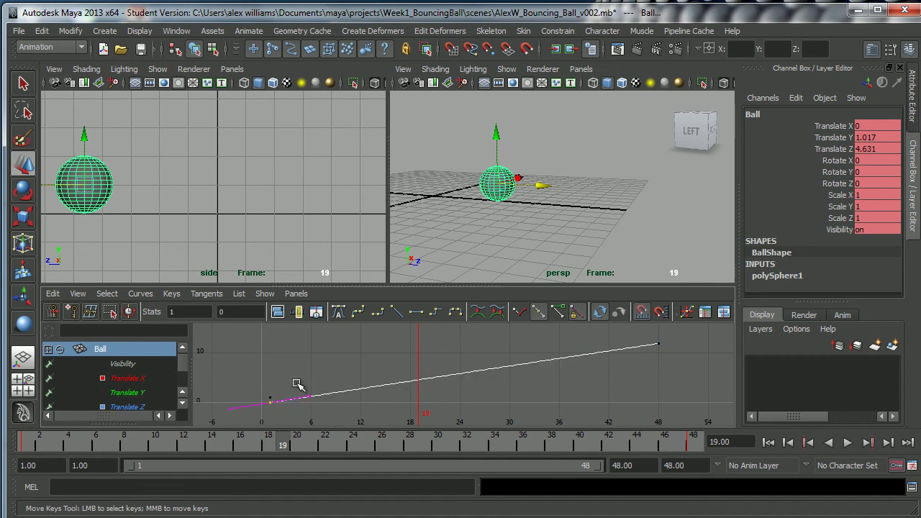
left_click_drag(291, 375, 328, 415)
middle_click_drag(329, 415, 320, 417)
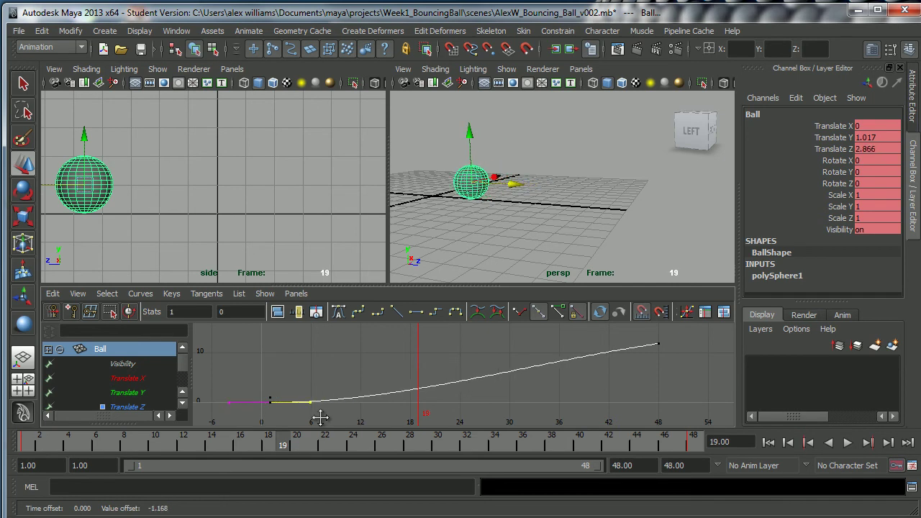
Steepen the frame-48 key's tangent so the curve accelerates into it.
left_click_drag(631, 340, 662, 353)
mouse_move(627, 367)
middle_mouse_down()
mouse_move(640, 376)
mouse_move(624, 371)
middle_mouse_up()
right_click_drag(583, 363, 556, 371, "alt")
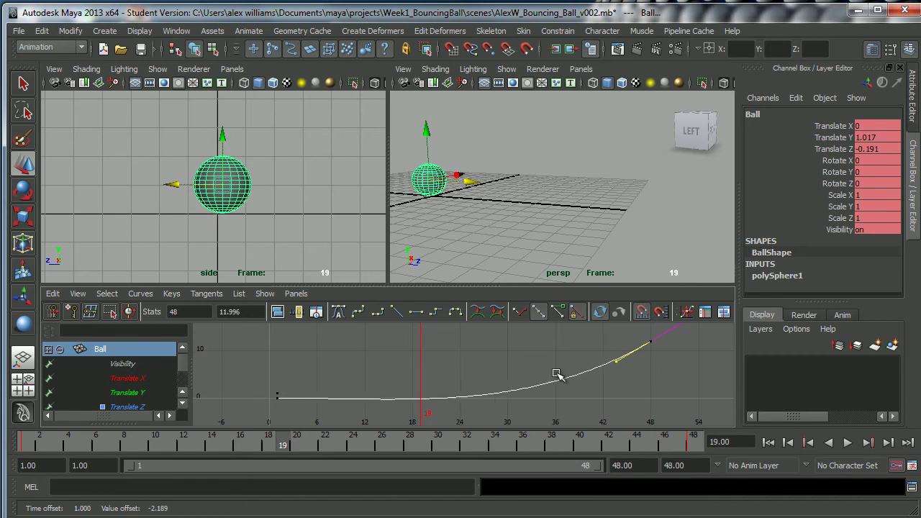
middle_click_drag(617, 370, 608, 385)
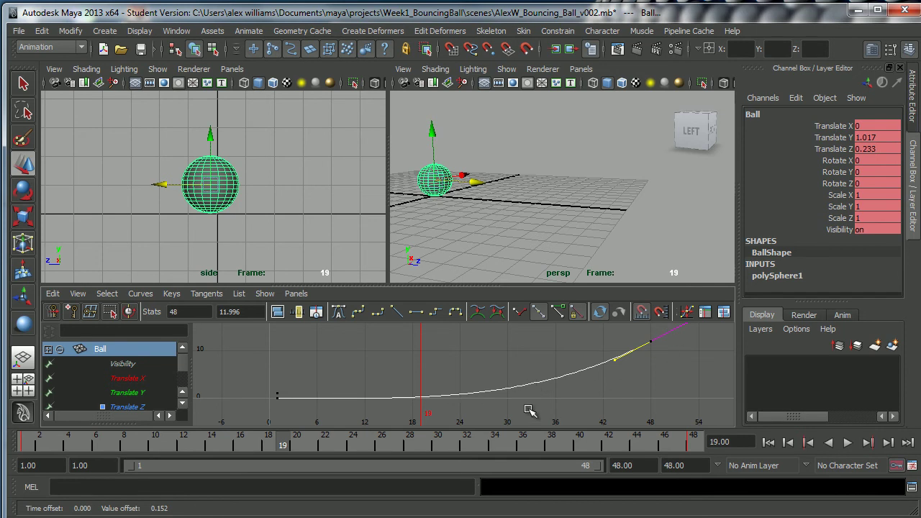
left_click(26, 444)
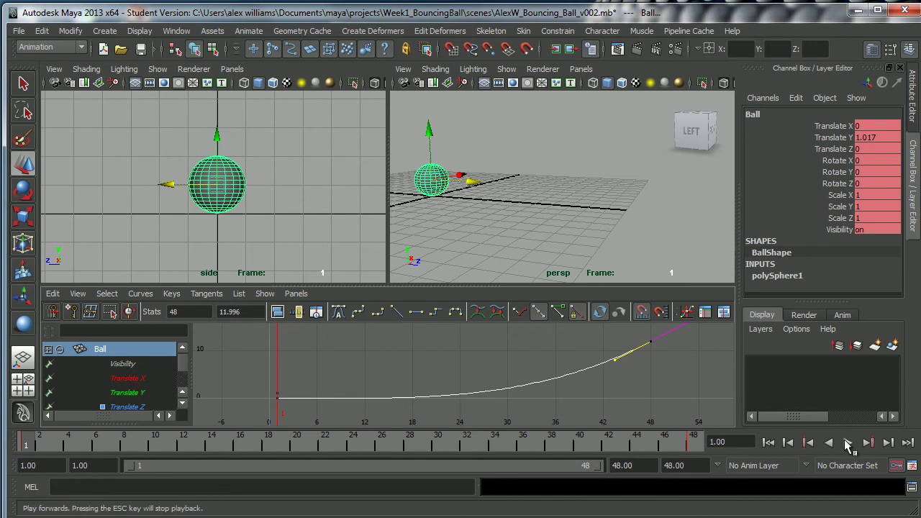
left_click(848, 443)
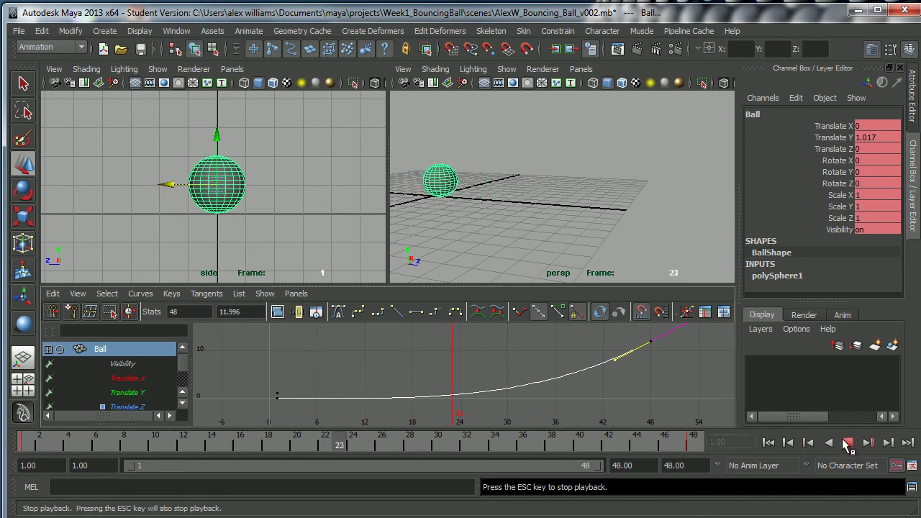
left_click(847, 444)
middle_click_drag(673, 386, 621, 370)
left_click_drag(618, 364, 619, 383)
middle_click_drag(623, 393, 611, 372)
left_click(847, 443)
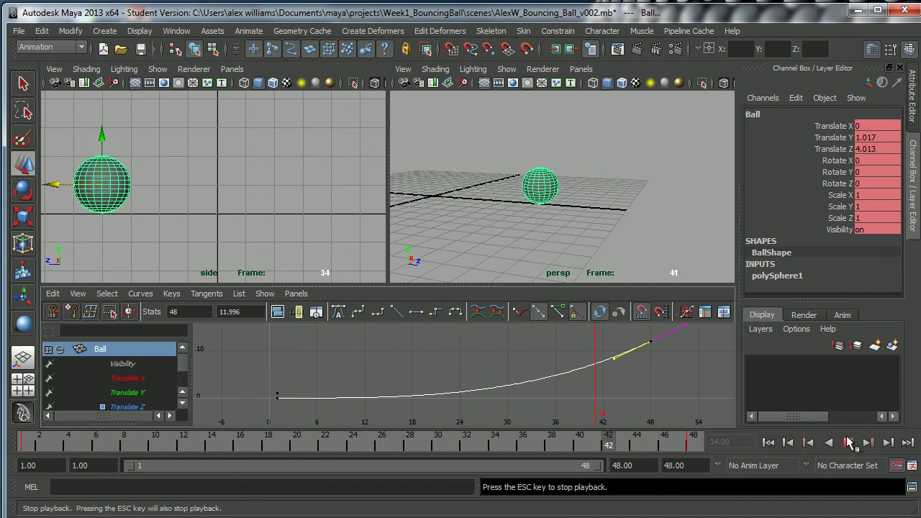
left_click(845, 443)
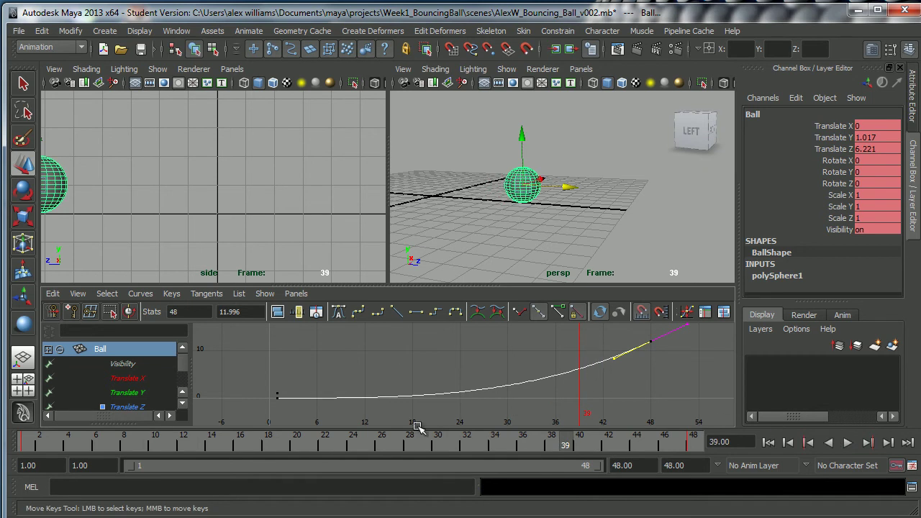
At frame 24, tilt the first key's tangent steeply upward so the ball starts fast.
left_click_drag(143, 452, 360, 449)
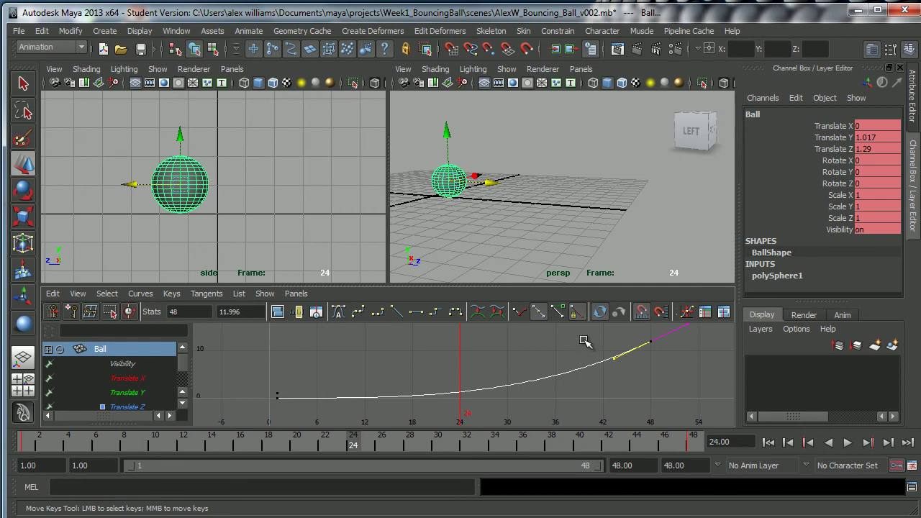
middle_click_drag(612, 397, 588, 381)
left_click_drag(255, 395, 319, 411)
middle_click_drag(319, 411, 314, 396)
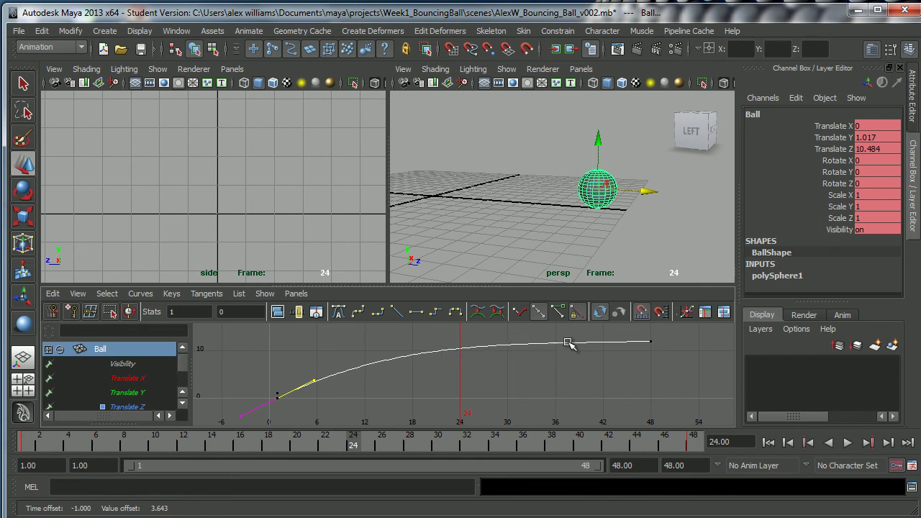
Select the frame-48 key, undoing an accidental move of it.
left_click(651, 343)
mouse_move(620, 329)
middle_mouse_down()
mouse_move(638, 329)
mouse_move(668, 354)
mouse_move(650, 335)
mouse_move(658, 370)
middle_mouse_up()
key("ctrl+z")
key("ctrl+z")
left_click(658, 369)
left_click_drag(635, 332, 652, 347)
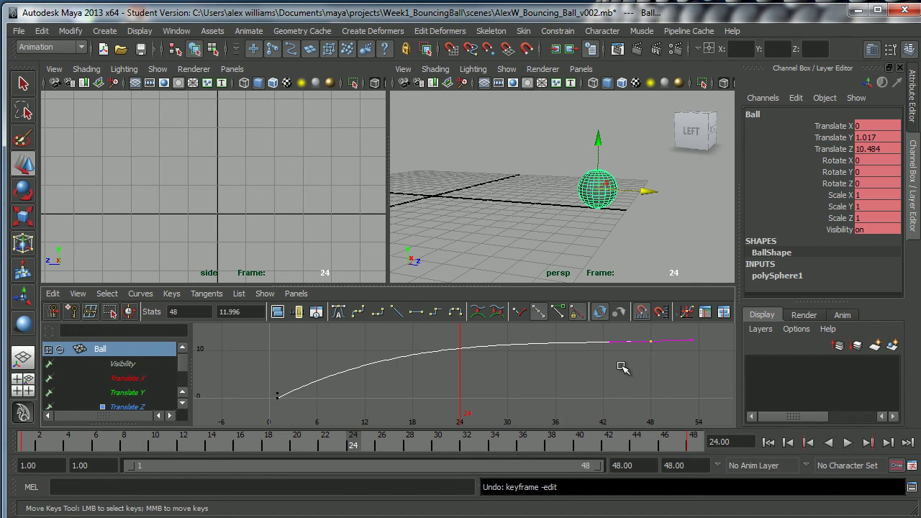
Flatten the frame-48 tangent, replay from frame 1 to 19, and pan the side view to the ball.
left_click(416, 313)
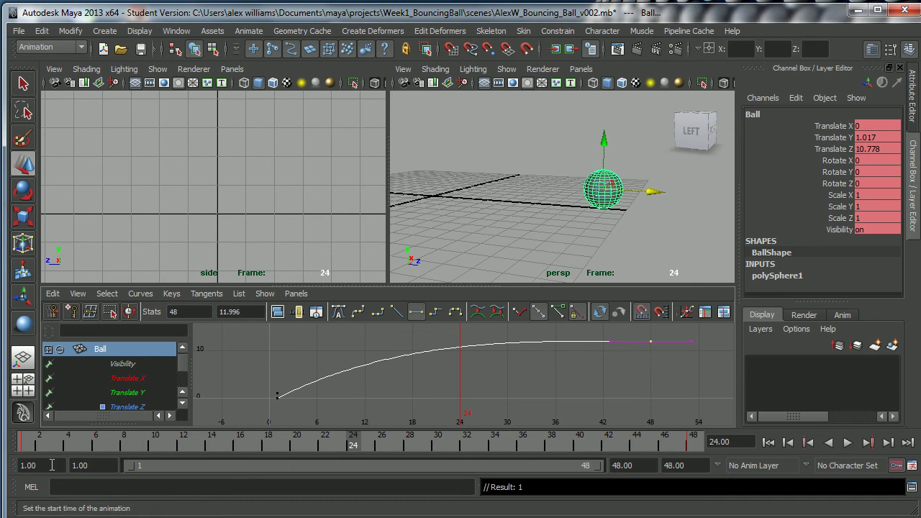
left_click(20, 443)
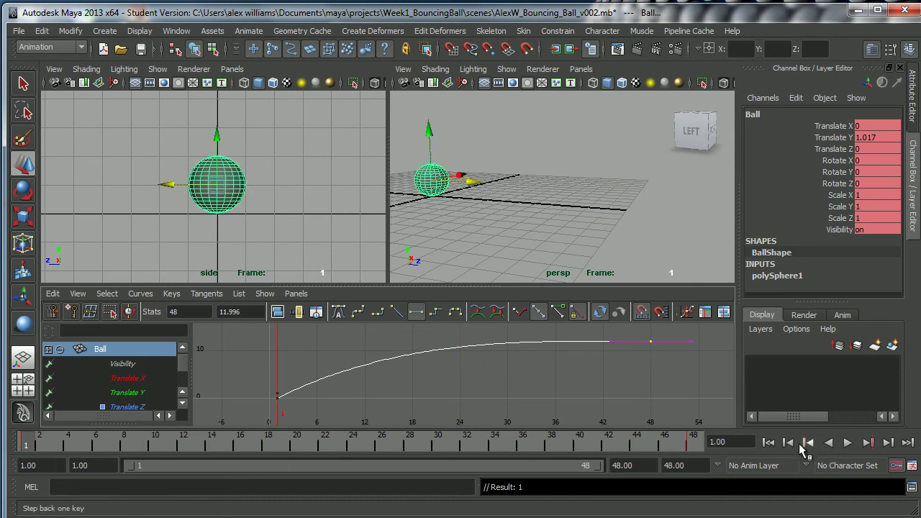
left_click(847, 442)
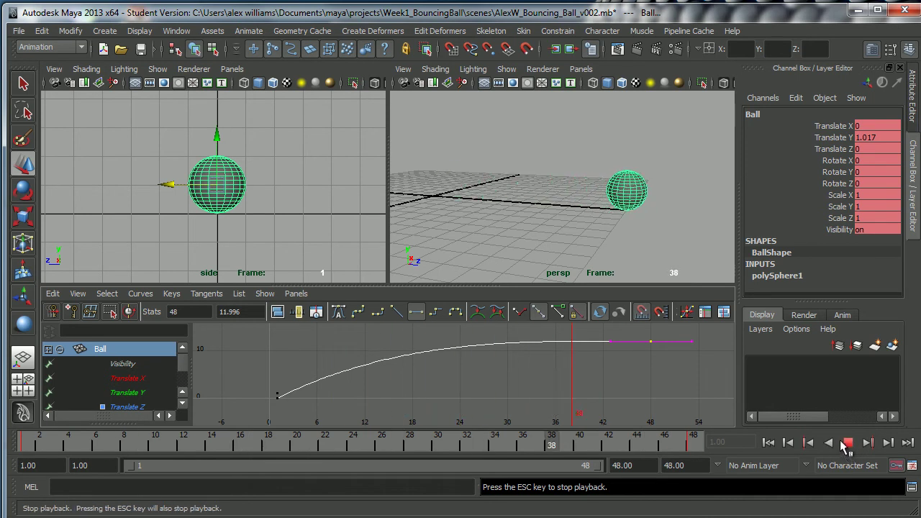
left_click(847, 442)
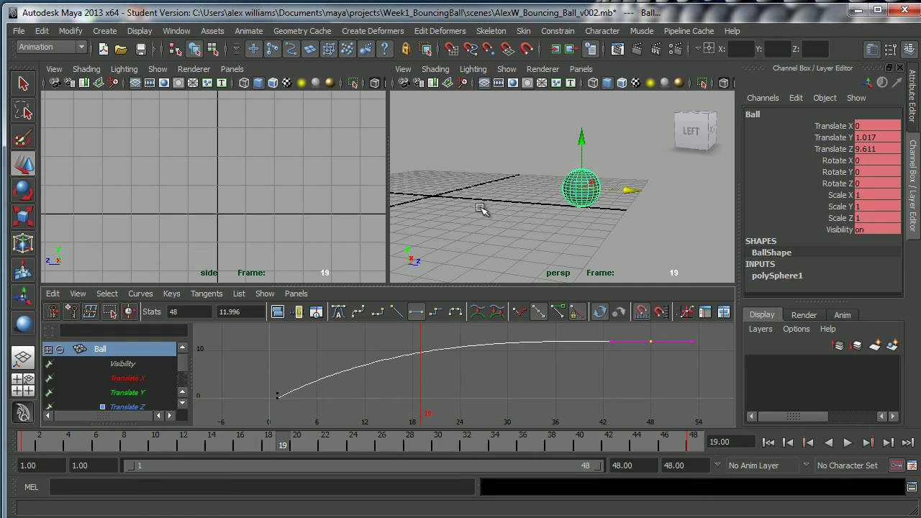
mouse_move(257, 206)
middle_mouse_down("alt")
mouse_move(206, 181)
mouse_move(227, 200)
mouse_move(173, 200)
mouse_move(215, 202)
mouse_move(244, 216)
middle_mouse_up("alt")
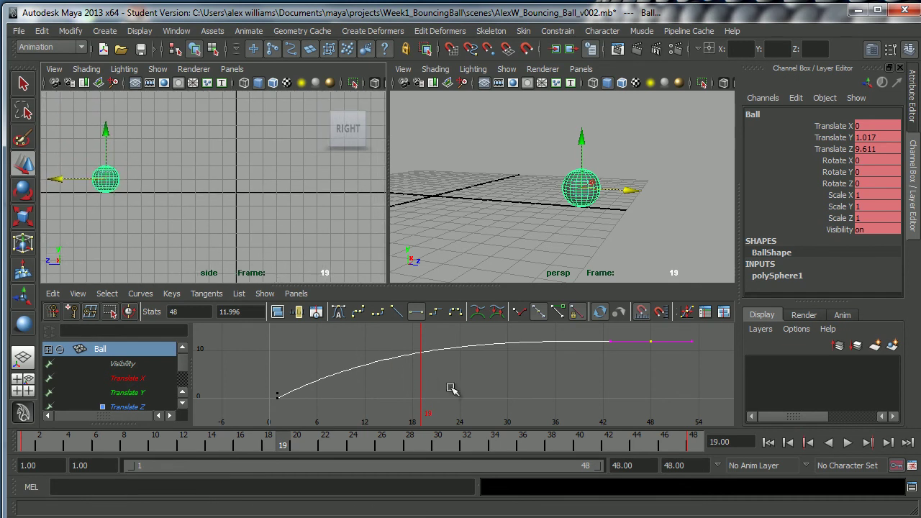
Flatten the first key's tangent to ease out into an S-curve, then select the frame-48 key and replay.
left_click(848, 443)
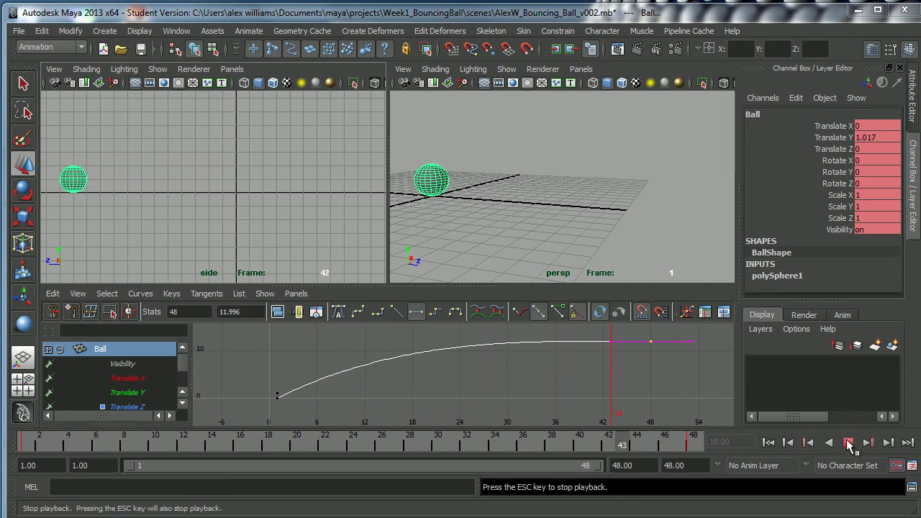
key("Escape")
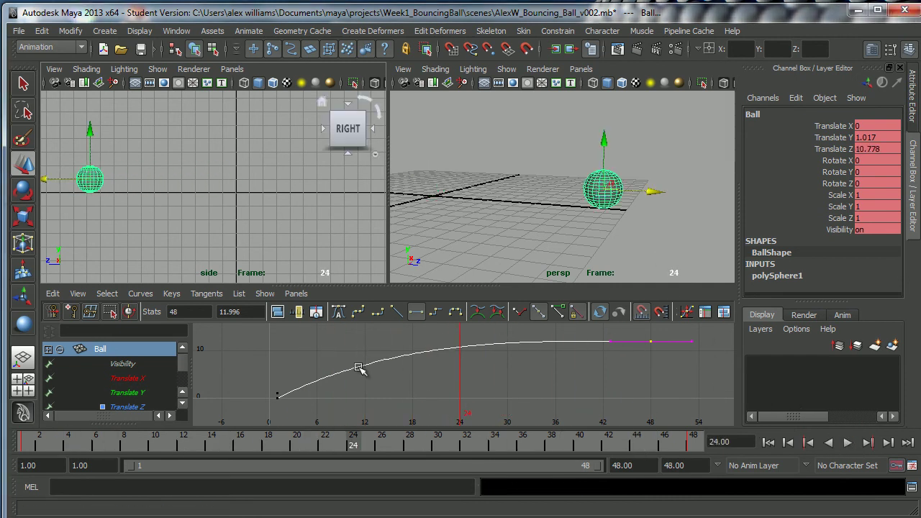
left_click_drag(271, 395, 301, 404)
left_click_drag(293, 368, 329, 401)
middle_click_drag(329, 401, 334, 417)
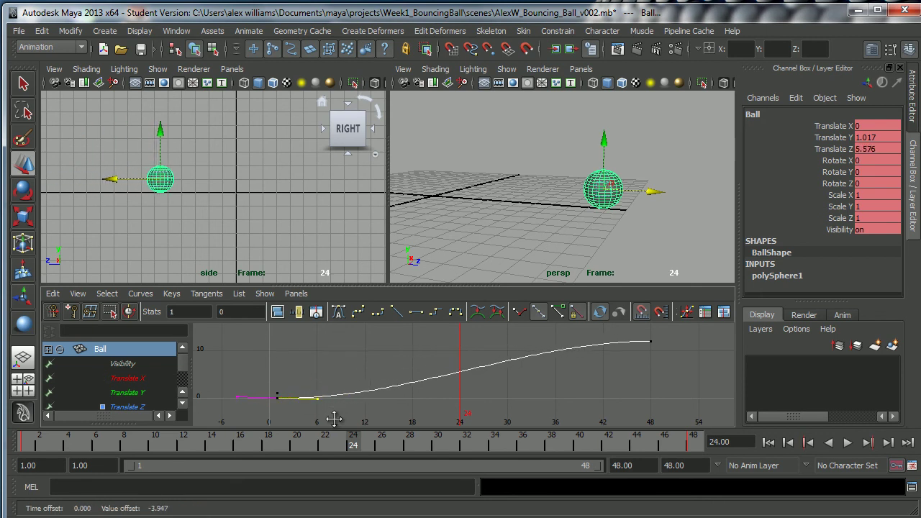
left_click_drag(601, 332, 647, 377)
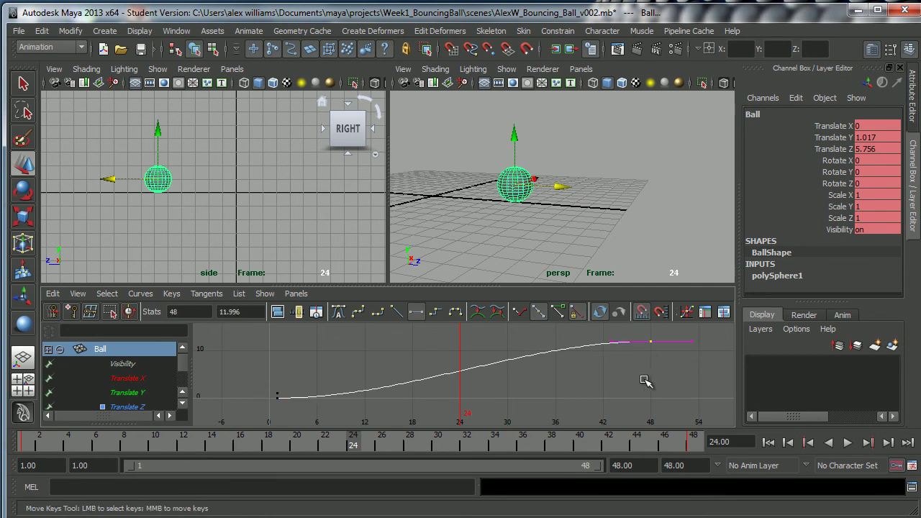
left_click(847, 442)
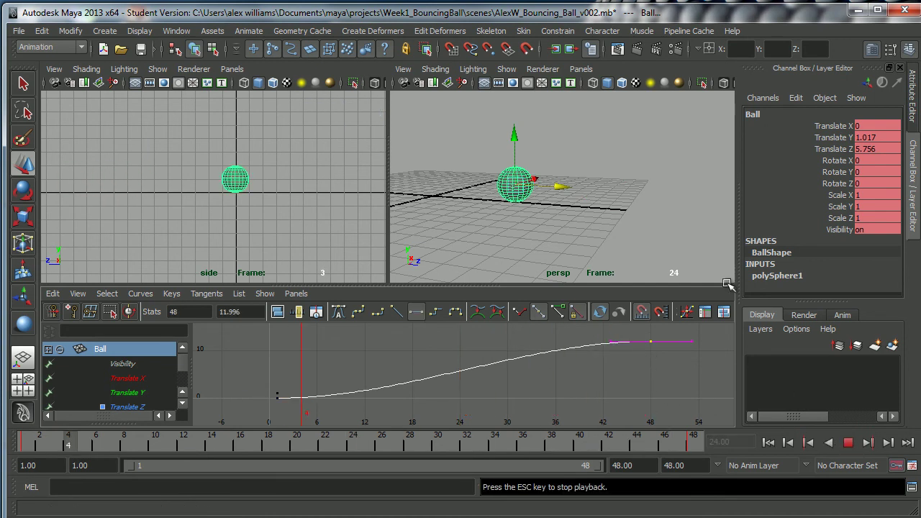
Select the ball during playback, stop at frame 28, and adjust the Graph Editor zoom.
left_click(678, 229)
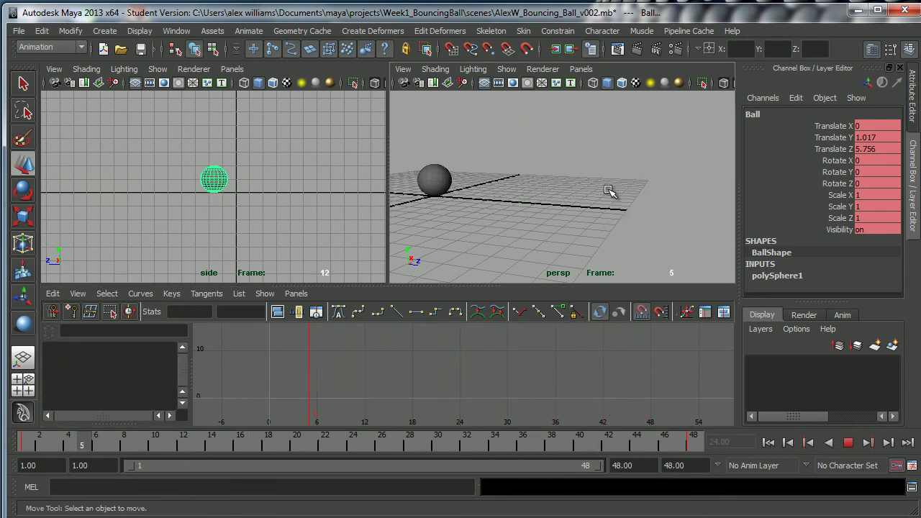
left_click(531, 186)
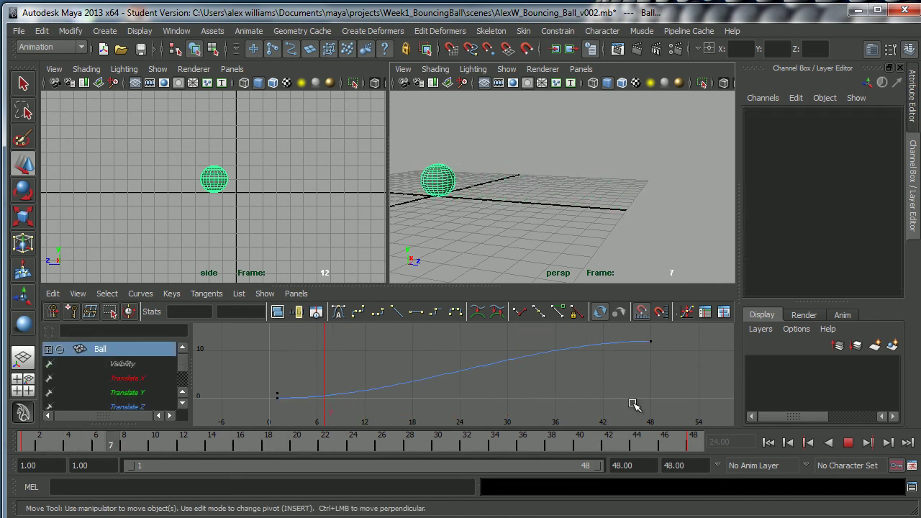
left_click(848, 442)
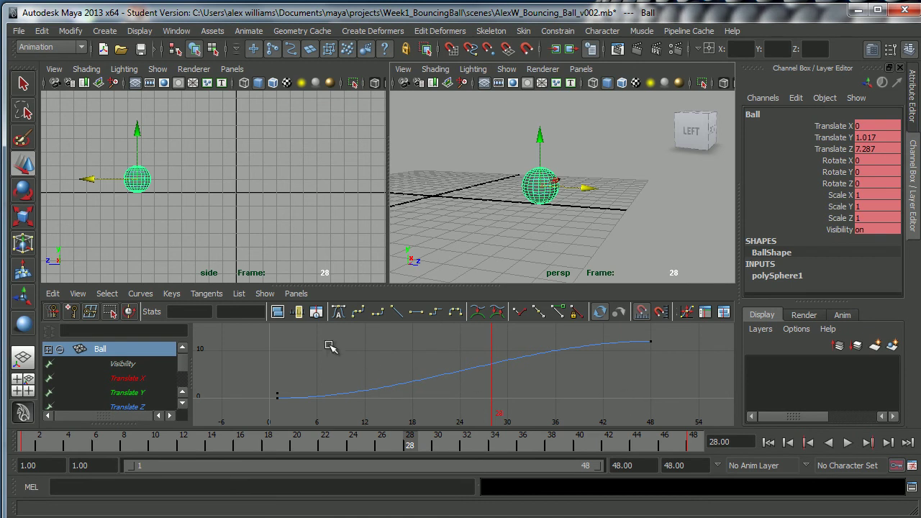
scroll(603, 379, "up", 3)
scroll(603, 378, "up", 1)
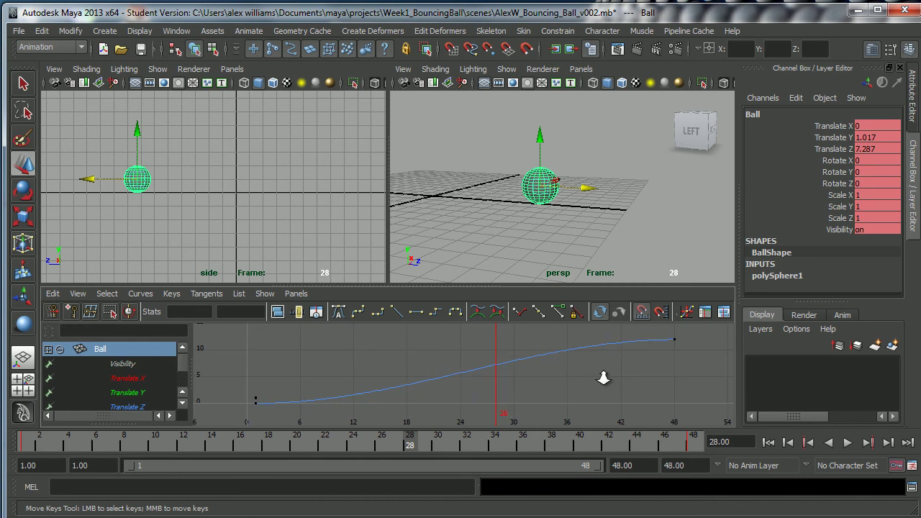
scroll(603, 378, "down", 3)
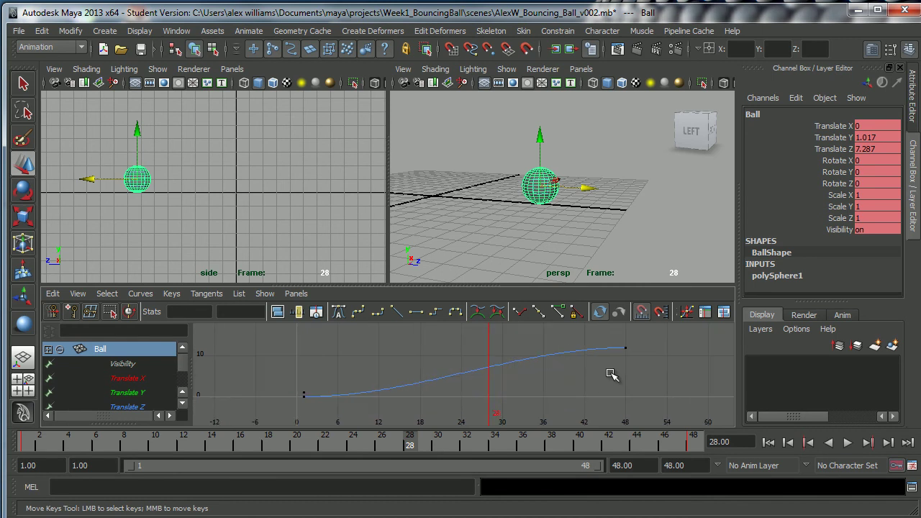
Show the Animation preferences page, leaving the rotation interpolation setting unchanged.
left_click(912, 466)
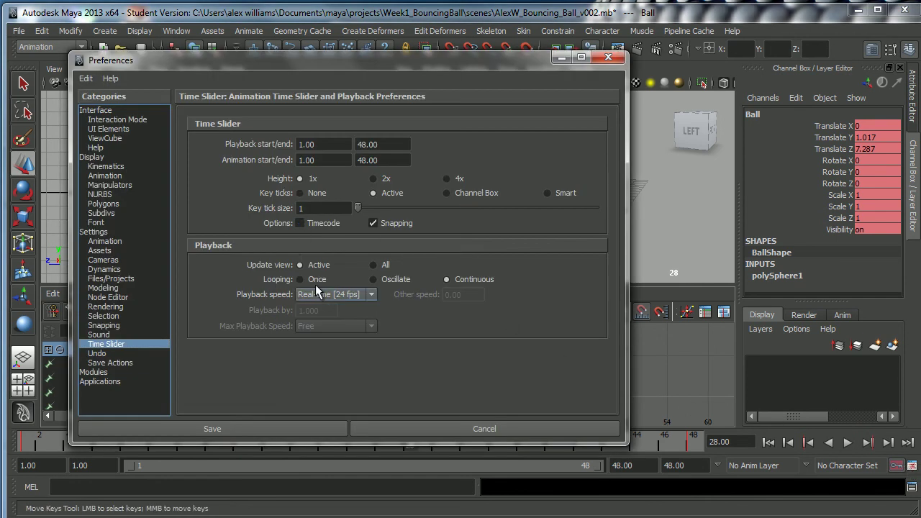
left_click(121, 241)
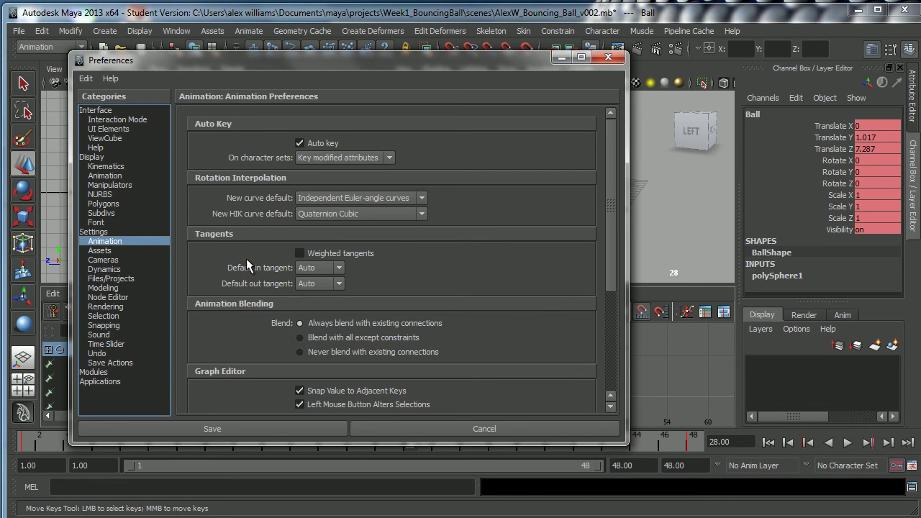
left_click_drag(612, 189, 618, 162)
left_click(422, 199)
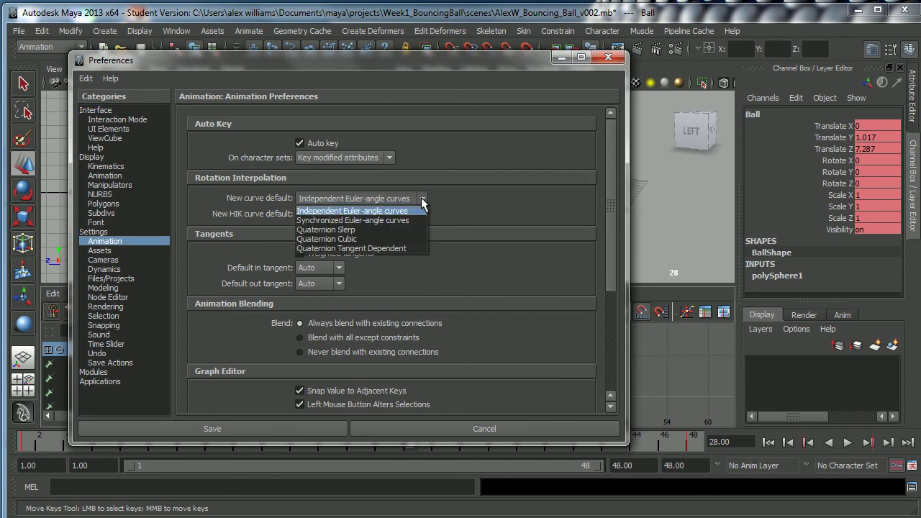
left_click(422, 200)
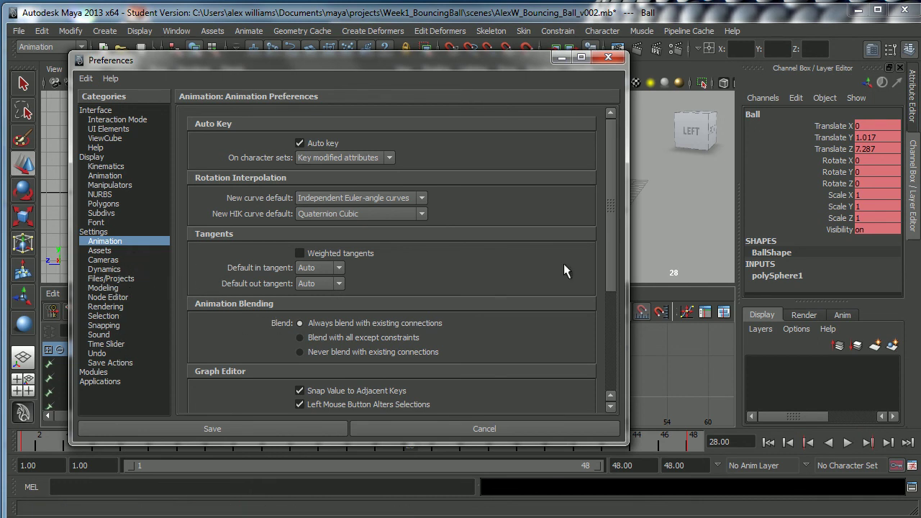
mouse_move(613, 240)
left_mouse_down()
mouse_move(618, 341)
mouse_move(605, 227)
left_mouse_up()
Set the default in and out tangents to Spline and save the preferences.
left_click(339, 270)
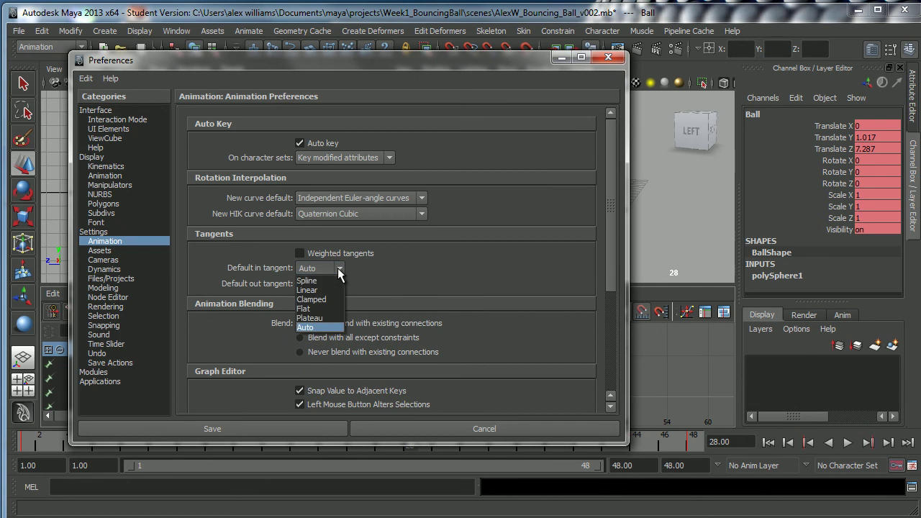
left_click(339, 271)
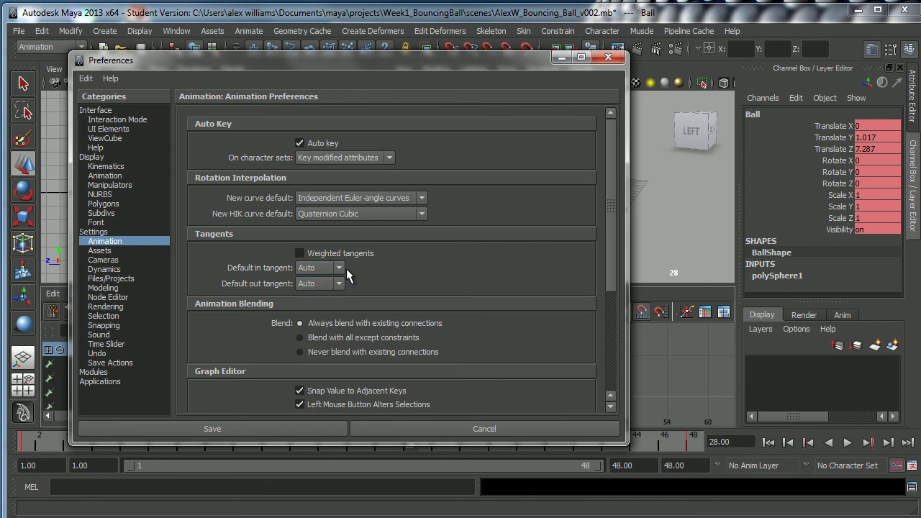
left_click(343, 269)
left_click(335, 278)
left_click(338, 283)
left_click(337, 294)
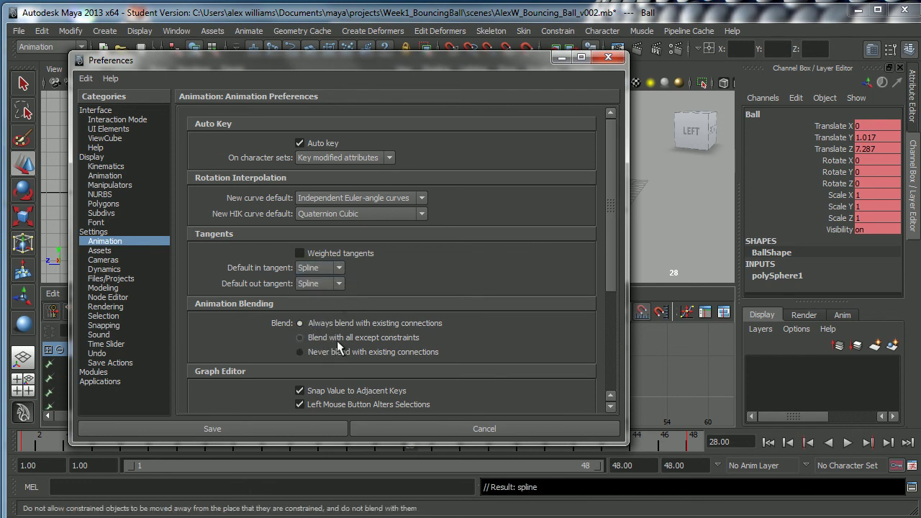
left_click(300, 428)
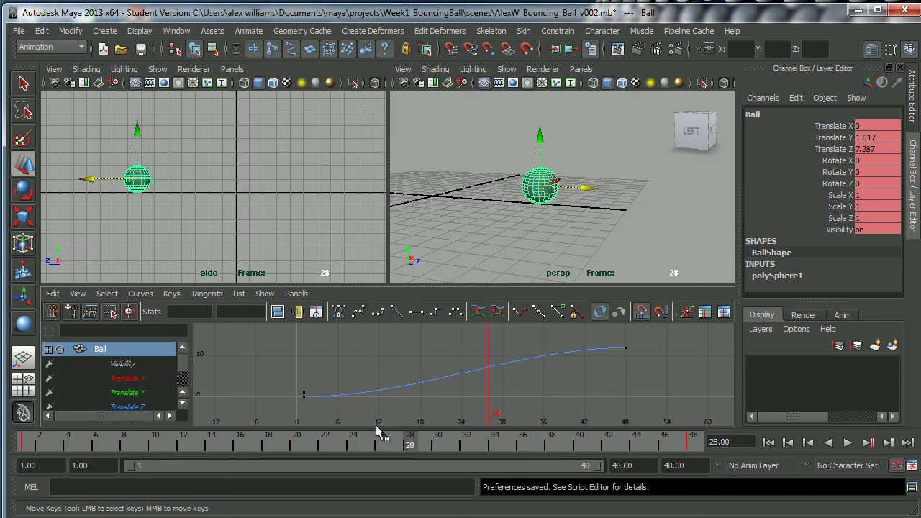
Set a key on the ball at frame 24 and select it in the Graph Editor.
left_click_drag(345, 450, 353, 449)
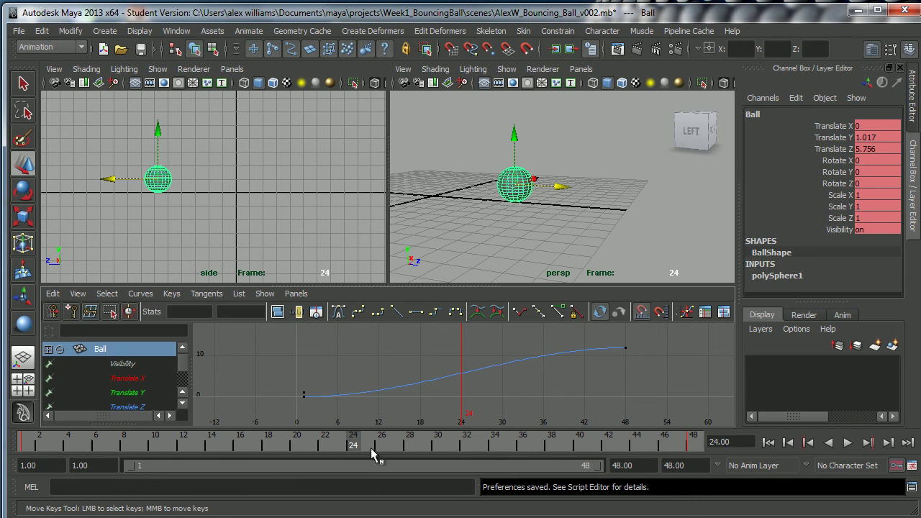
key("s")
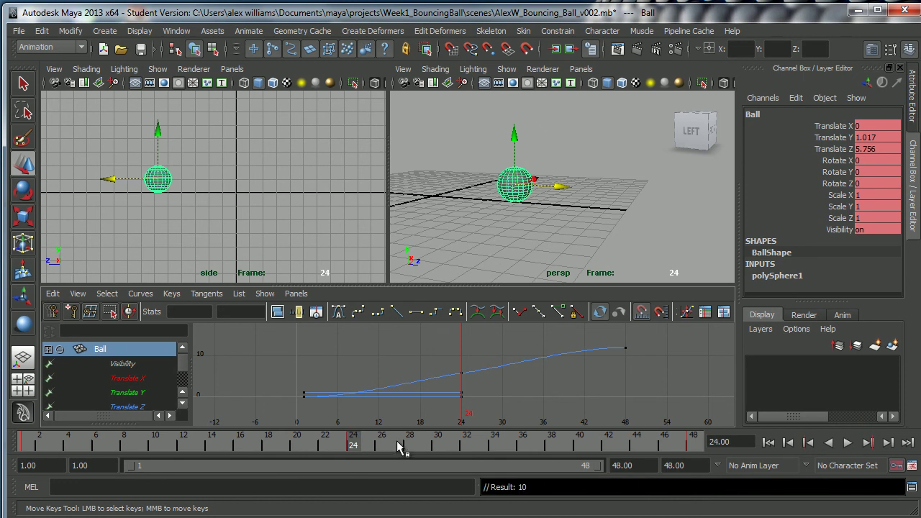
left_click(461, 374)
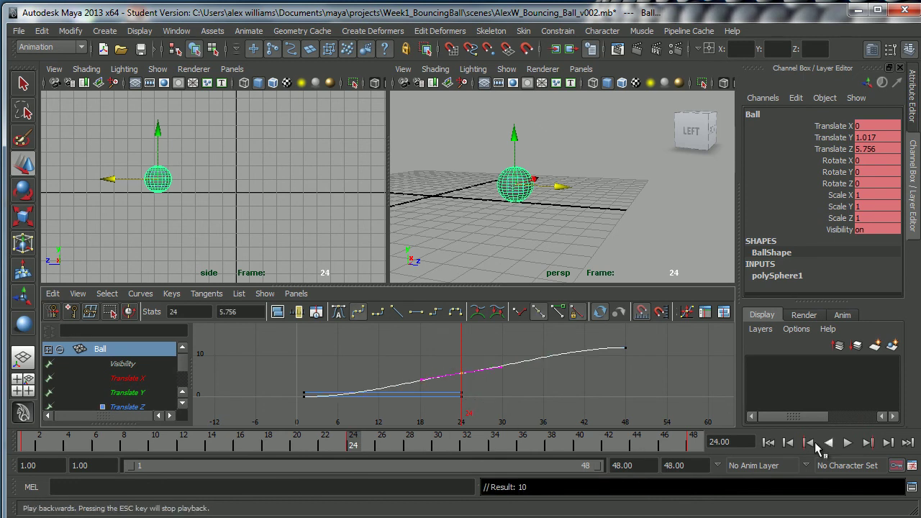
Briefly preview the animation, then reopen the animation preferences.
left_click(847, 443)
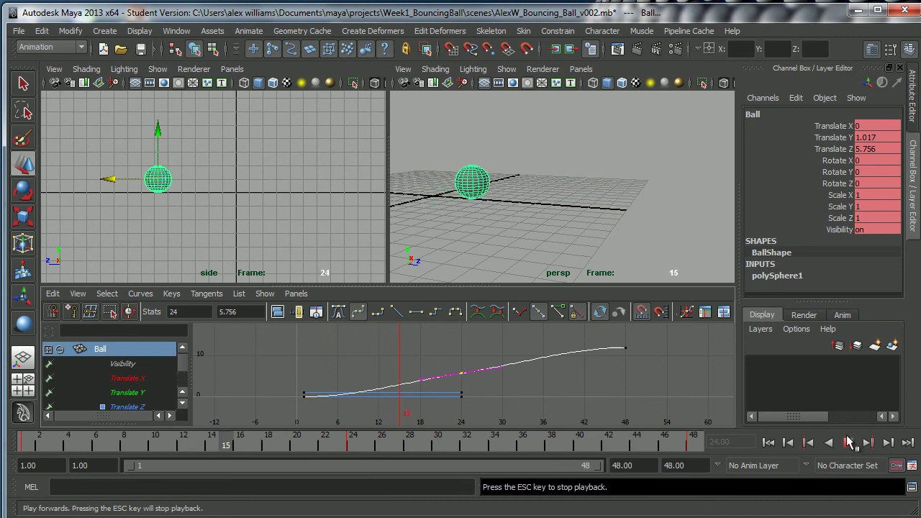
left_click(849, 443)
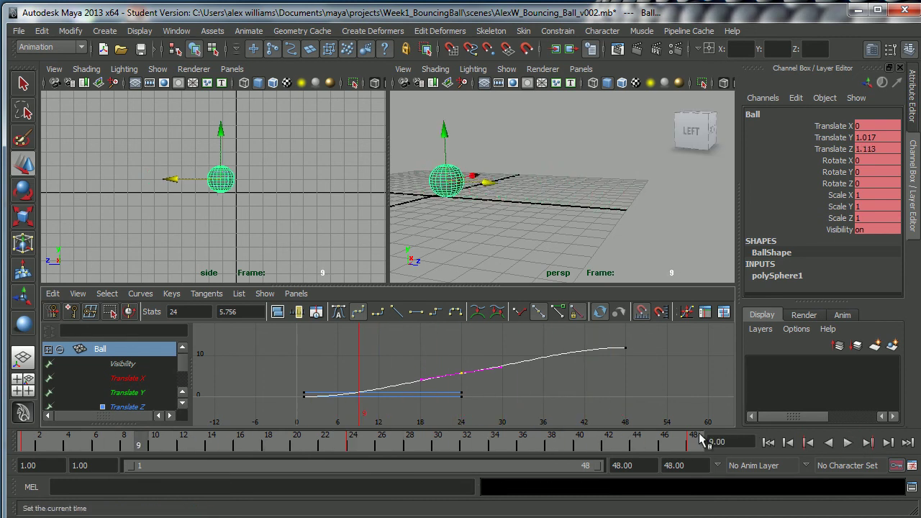
left_click(913, 467)
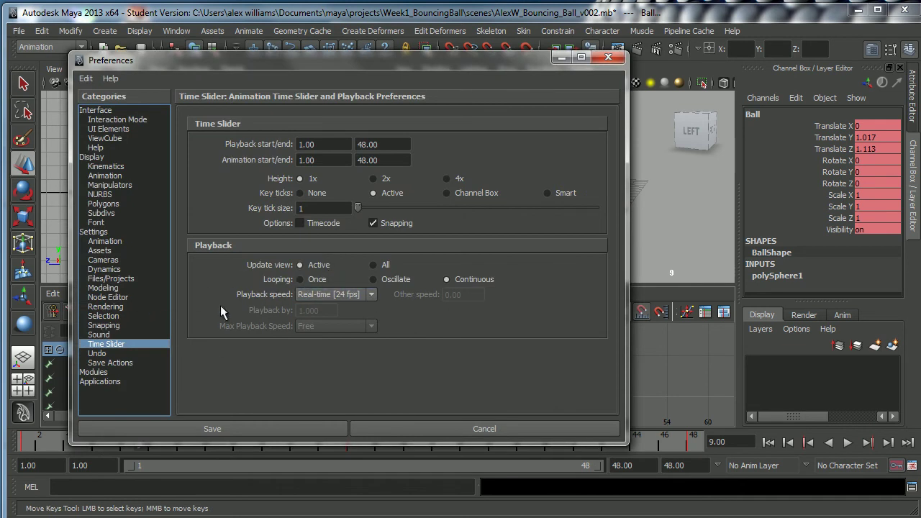
Make Linear the default in and out tangent type and save the preferences.
left_click(108, 241)
left_click(337, 268)
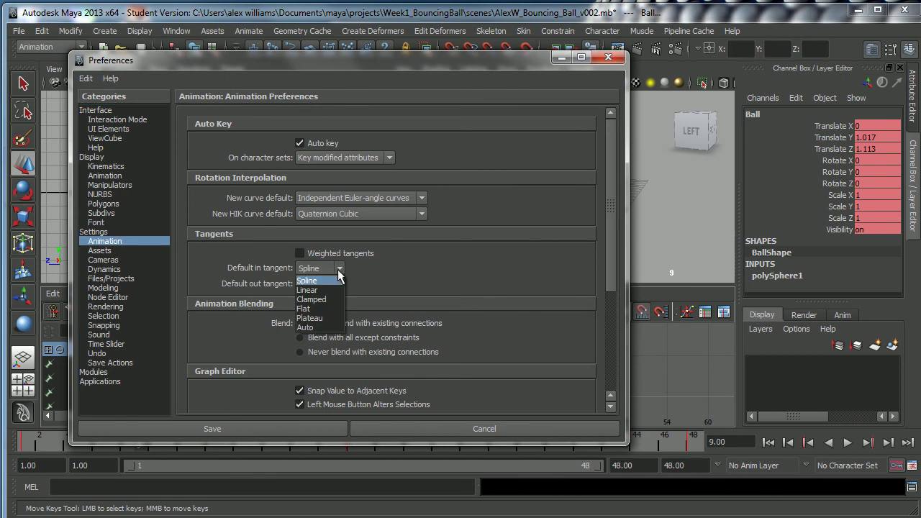
left_click(333, 290)
left_click(338, 283)
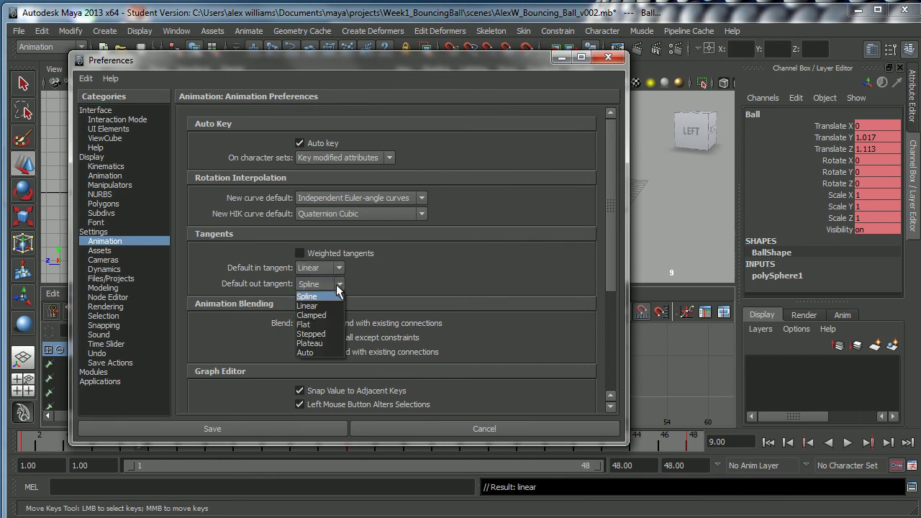
left_click(333, 305)
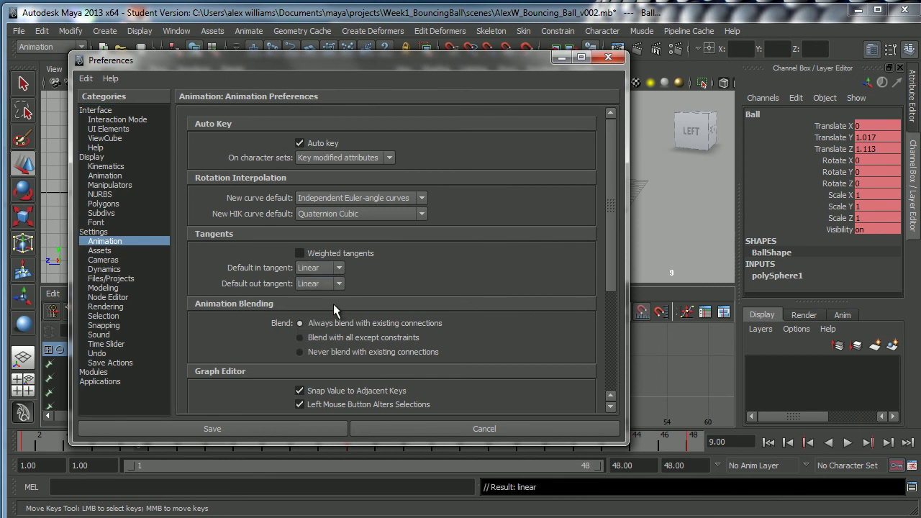
left_click(312, 427)
Adjust the curve's end key, isolate and frame the Translate Z curve, and raise its first key.
middle_click_drag(496, 378, 500, 381, "alt")
left_click_drag(610, 345, 575, 339)
middle_click_drag(576, 339, 598, 372)
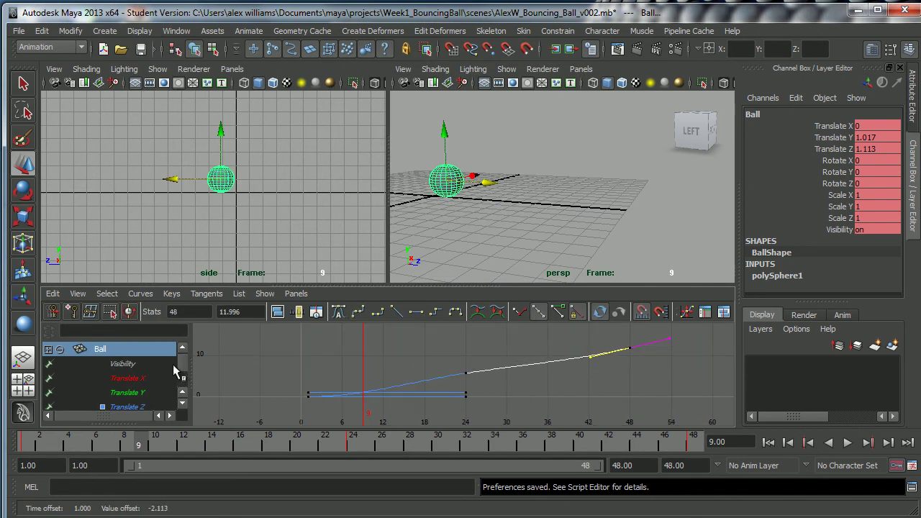
scroll(180, 371, "down", 3)
left_click(164, 363)
key("f")
left_click_drag(229, 396, 259, 423)
middle_click_drag(282, 418, 281, 405)
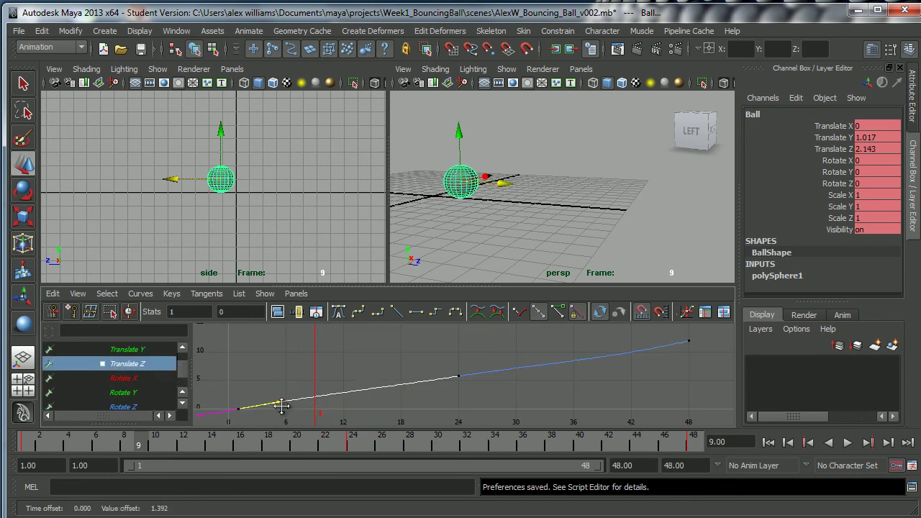
Delete the frame-24 key, nudge the frame-48 key up, and select the remaining Translate Z keys.
left_click_drag(431, 363, 507, 404)
key("Delete")
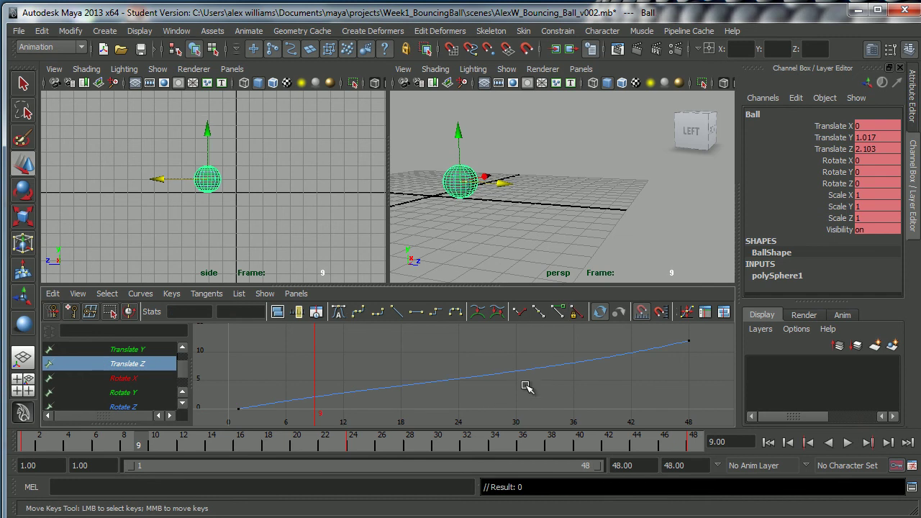
left_click_drag(657, 335, 709, 358)
middle_click_drag(653, 366, 650, 356)
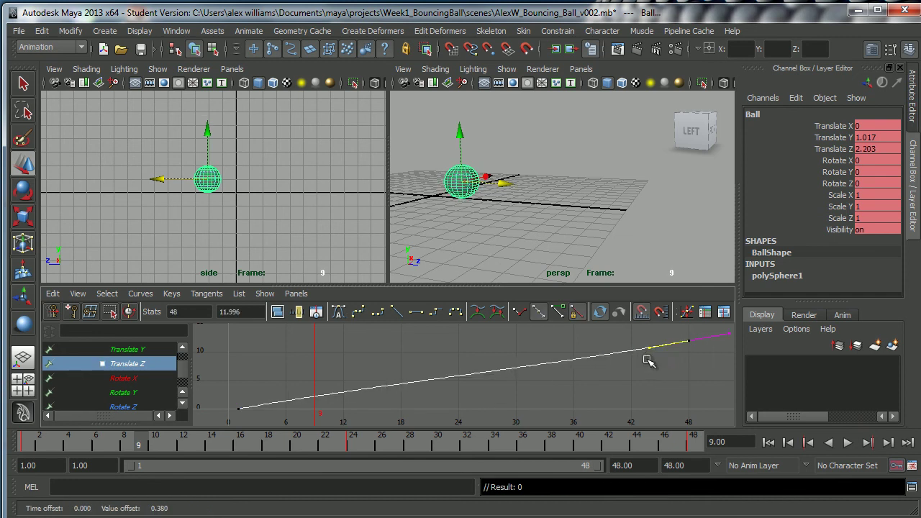
scroll(456, 382, "down", 3)
left_click_drag(317, 339, 616, 418)
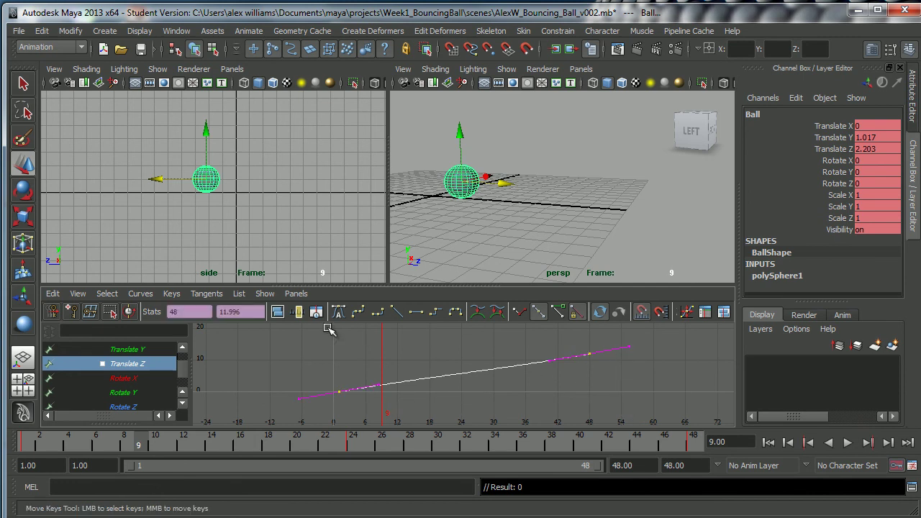
Try linear, flat, clamped and spline tangents on the curve, then reshape the end key's tangent.
left_click(396, 310)
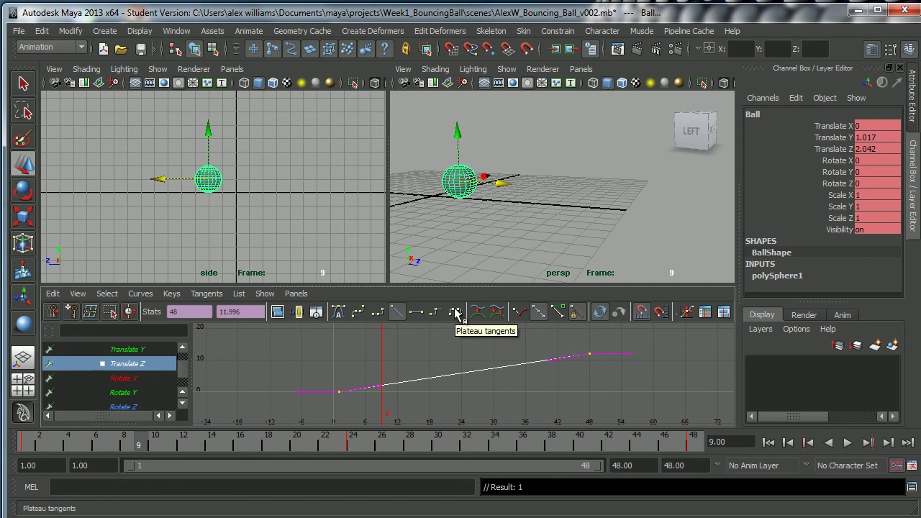
left_click(417, 317)
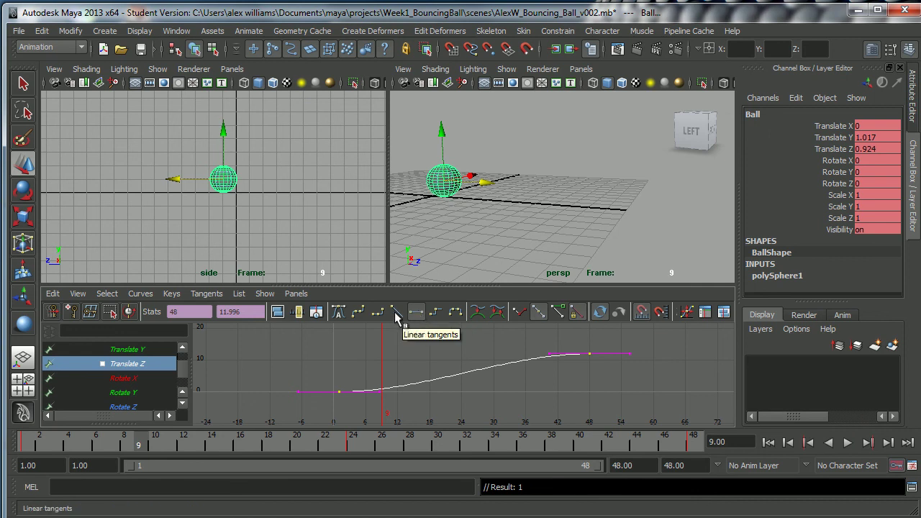
left_click(382, 315)
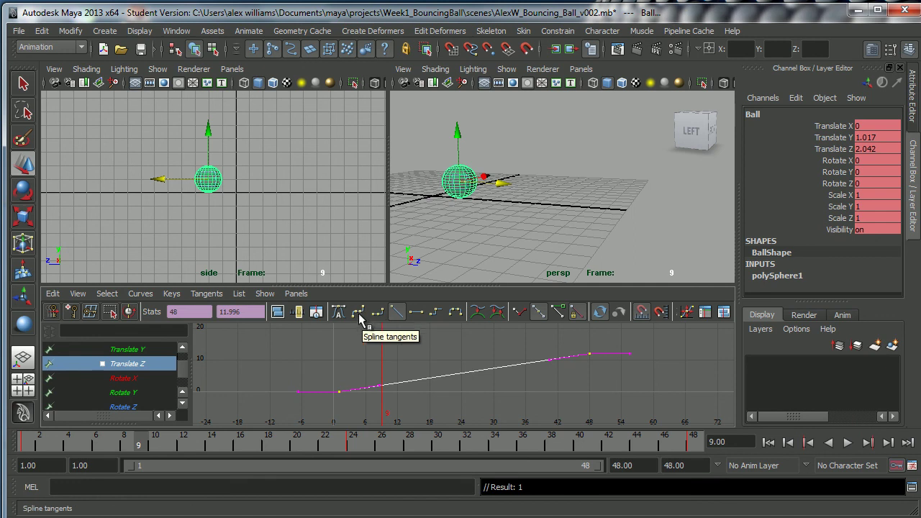
left_click(359, 314)
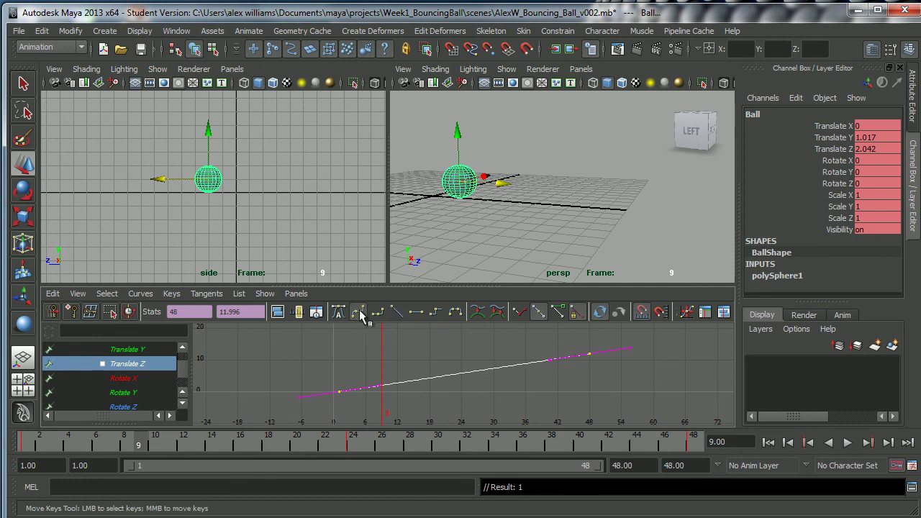
left_click_drag(560, 337, 603, 372)
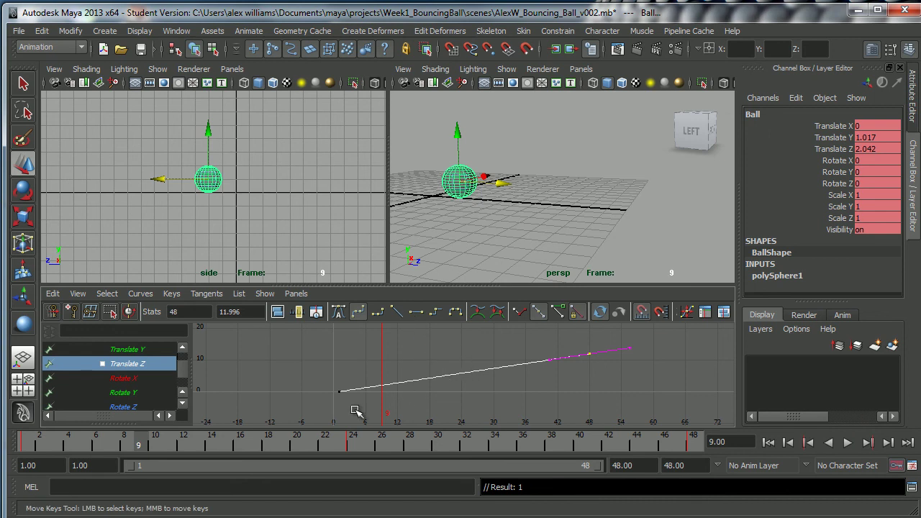
left_click_drag(541, 345, 555, 384)
middle_click_drag(556, 384, 549, 376)
Flatten the first key's outgoing tangent and set both Translate Z keys to stepped tangents.
left_click_drag(320, 378, 380, 403)
middle_click_drag(370, 377, 390, 408)
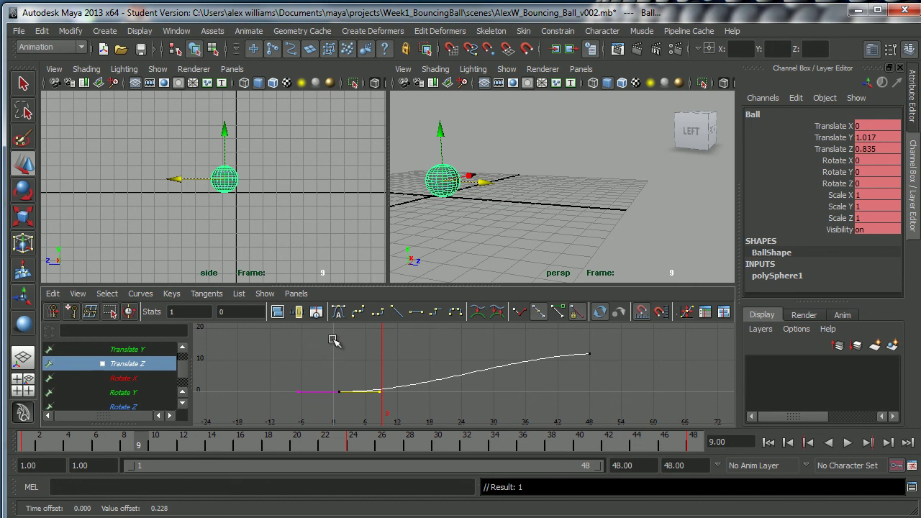
left_click_drag(314, 337, 612, 407)
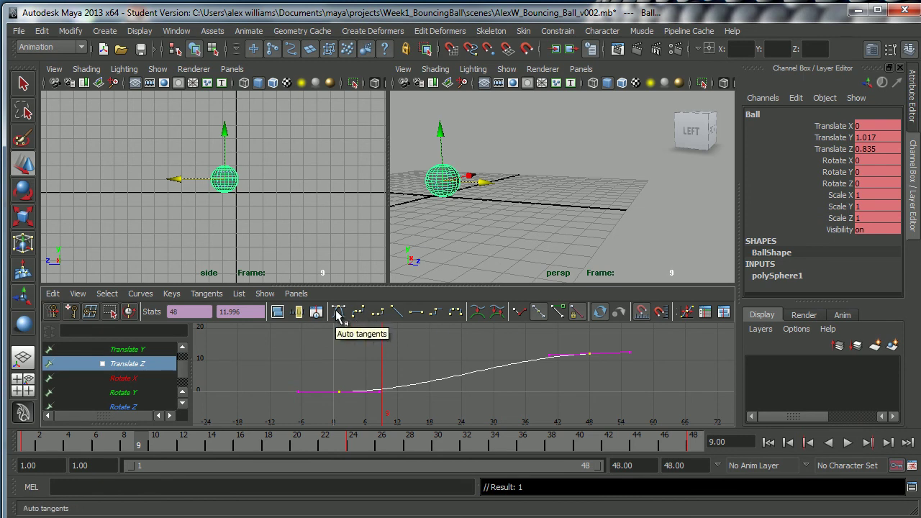
left_click(435, 313)
Scrub and play the stepped animation, then park on frame 48 to see the ball's jump.
left_click_drag(57, 451, 678, 444)
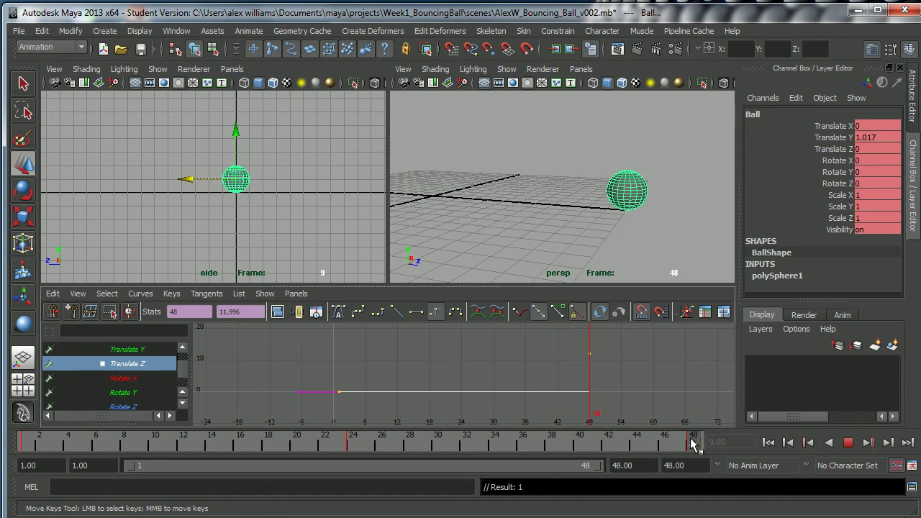
left_click(848, 443)
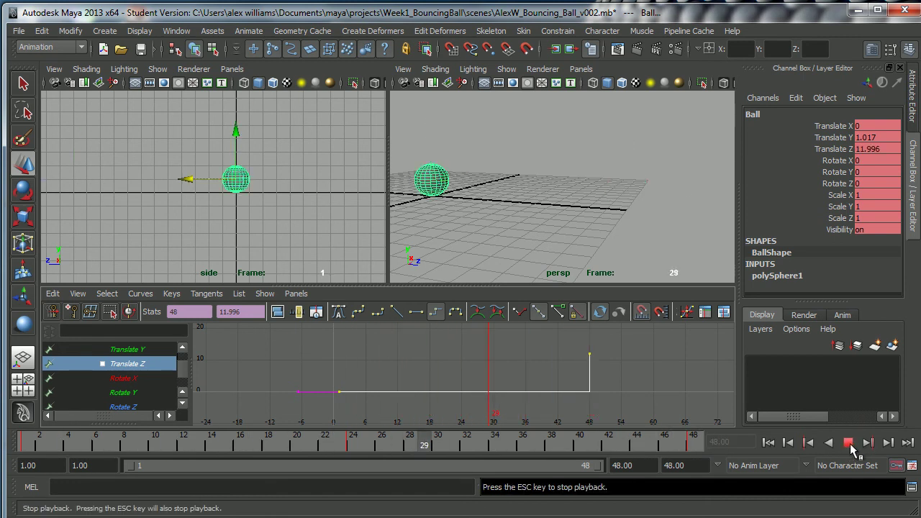
left_click(847, 442)
mouse_move(39, 446)
left_mouse_down()
mouse_move(29, 446)
mouse_move(695, 445)
left_mouse_up()
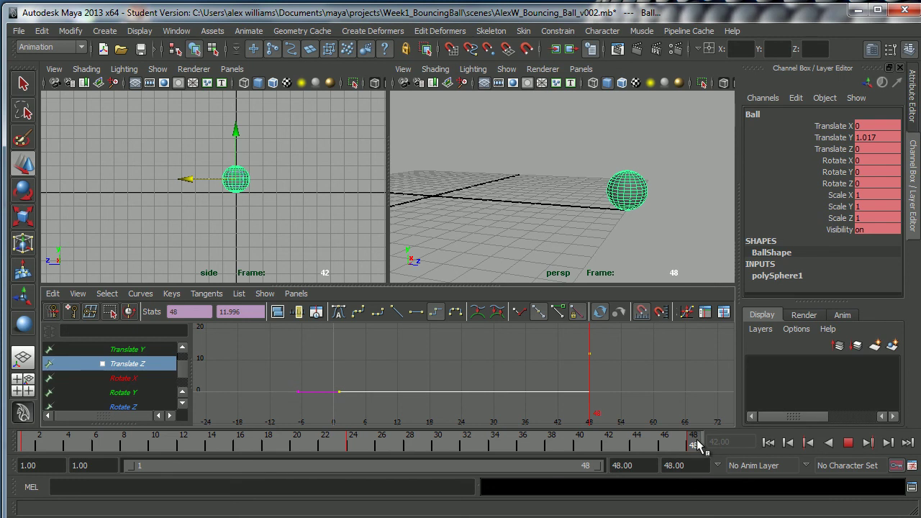
left_click_drag(696, 441, 697, 440)
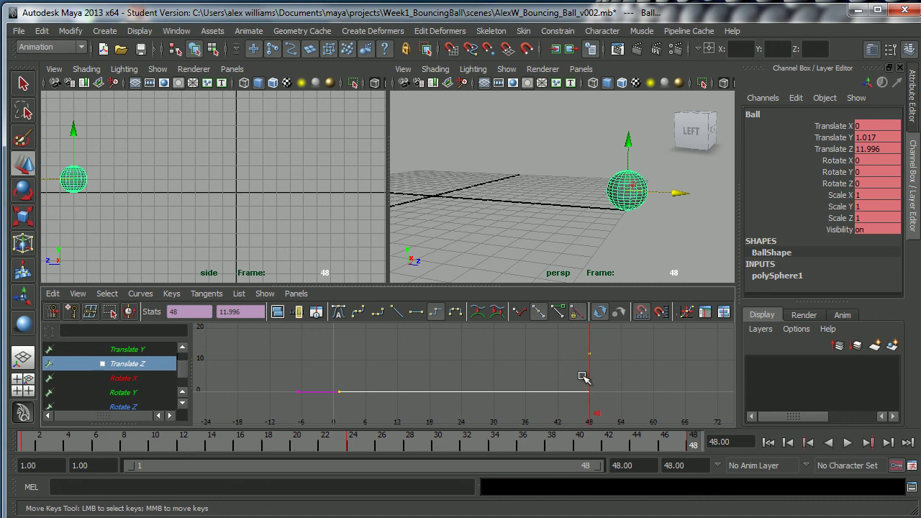
Set both Translate Z keys back to spline tangents and slide the end key from frame 48 to 25.
left_click_drag(303, 333, 635, 407)
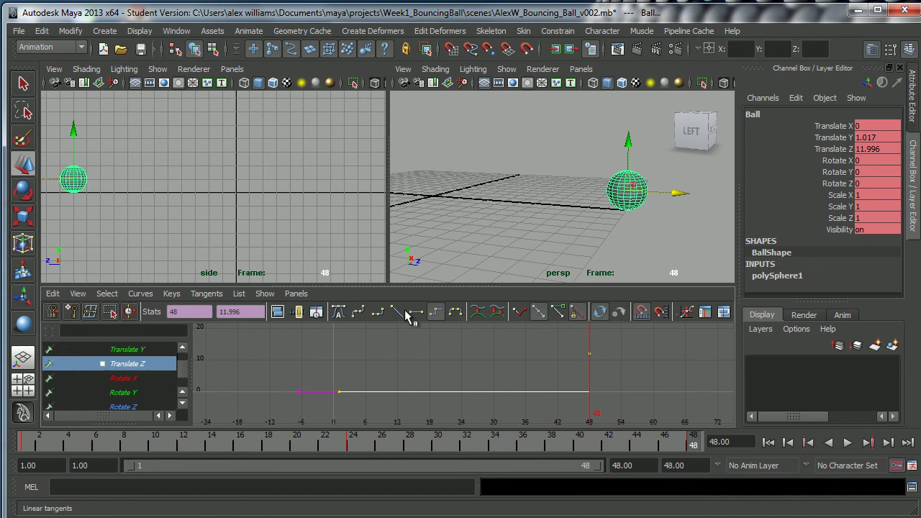
left_click(359, 313)
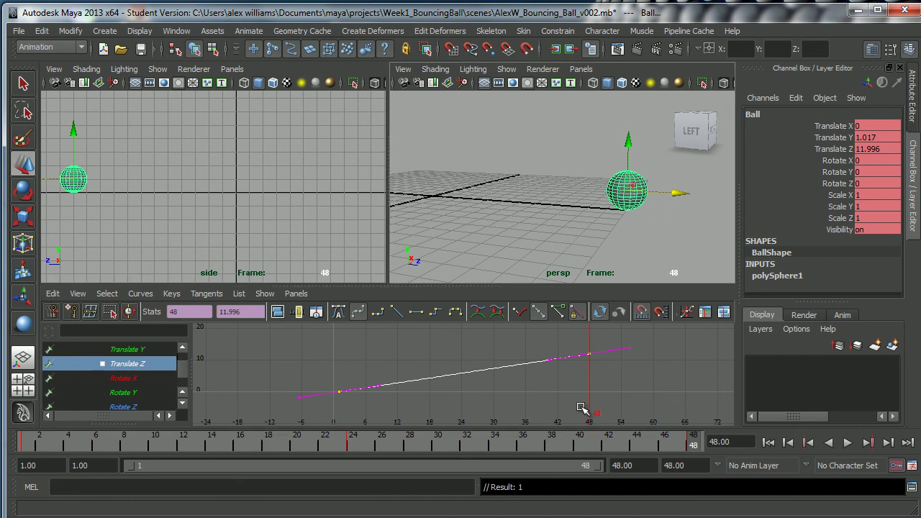
mouse_move(691, 444)
left_mouse_down()
mouse_move(662, 446)
mouse_move(702, 446)
left_mouse_up()
left_click_drag(559, 339, 607, 393)
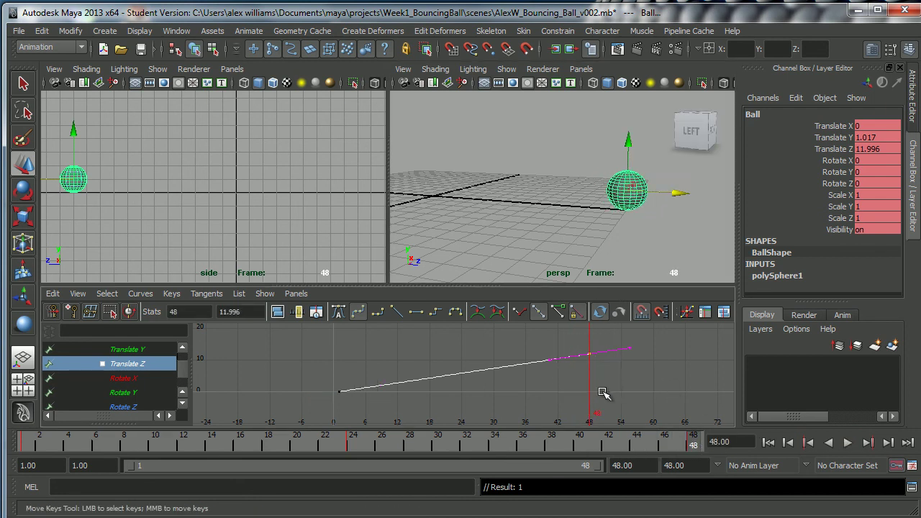
middle_click_drag(590, 392, 469, 413)
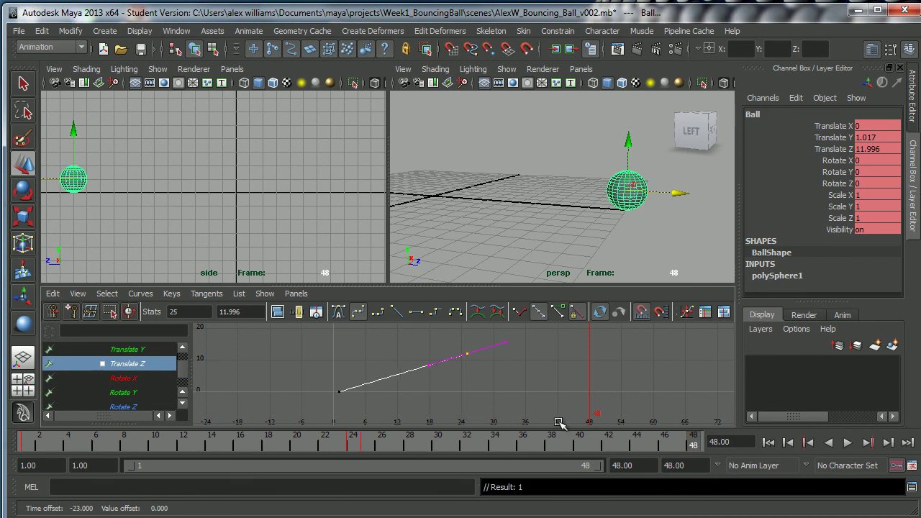
Set the playback end time to 25 and frame the whole Translate Z curve.
double_click(689, 465)
type("25")
key("Return")
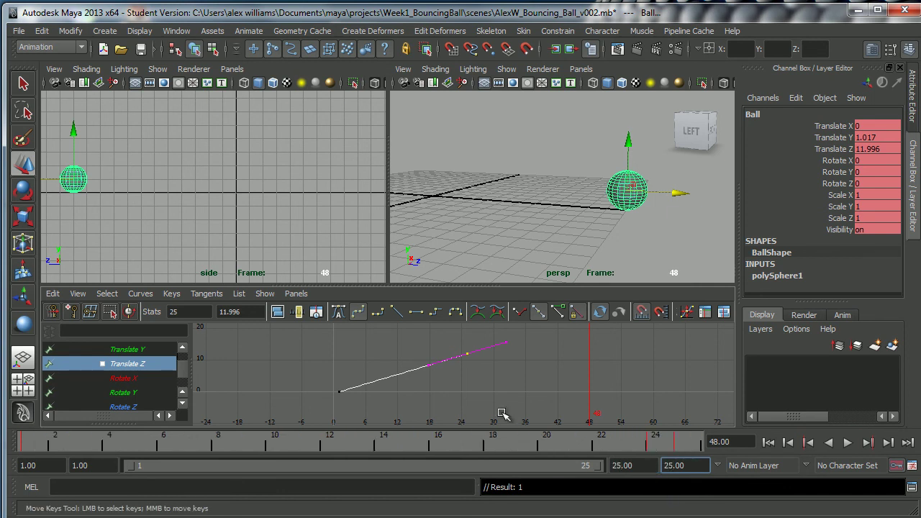
left_click(545, 389)
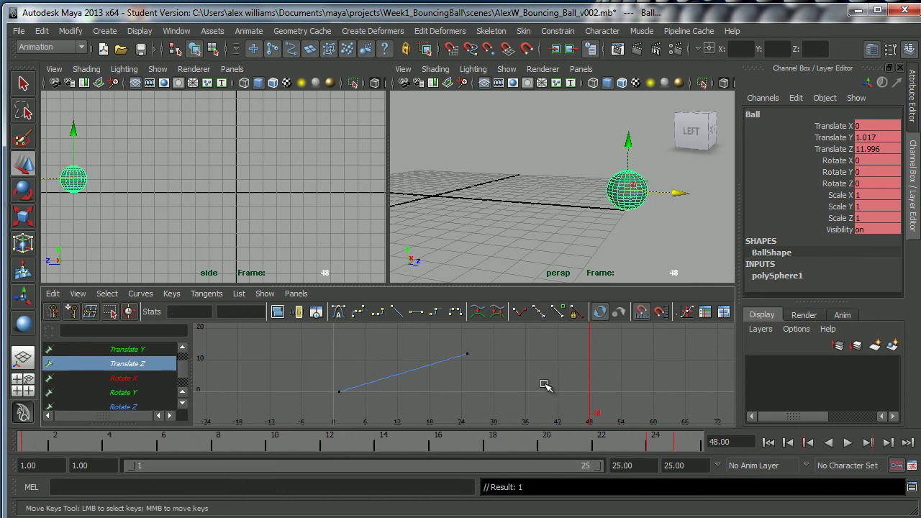
key("a")
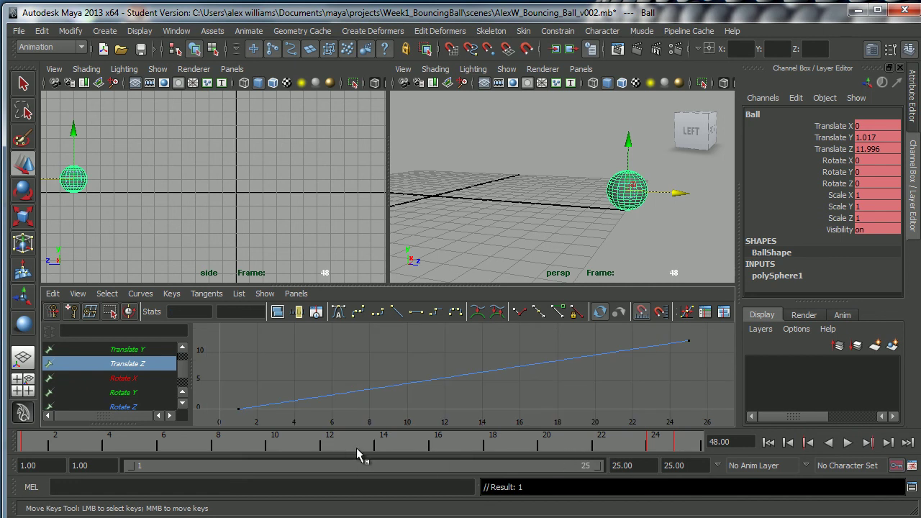
Play the shortened animation, stopping at frame 15, then try shifting a key 3 frames and undo it.
left_click(846, 443)
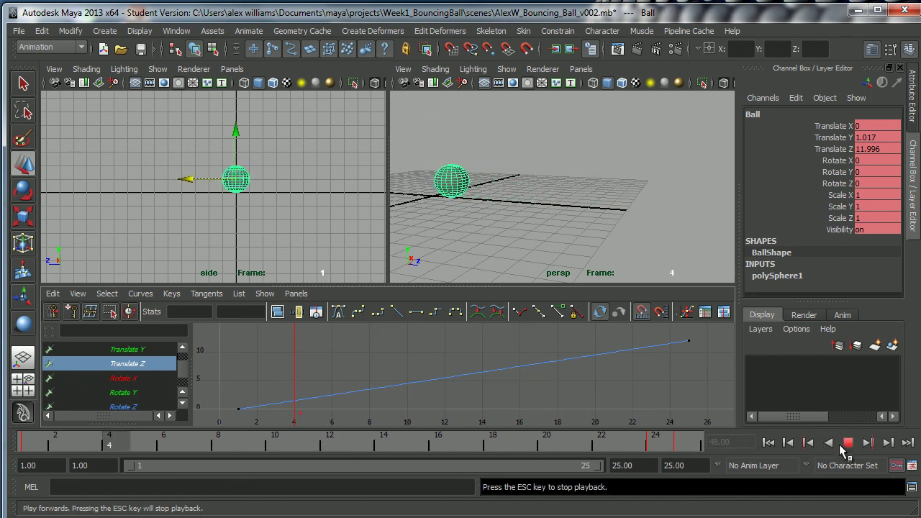
left_click(848, 443)
scroll(610, 374, "down", 4)
left_click_drag(522, 352, 554, 389)
mouse_move(552, 382)
middle_mouse_down()
mouse_move(570, 382)
mouse_move(539, 382)
mouse_move(584, 381)
mouse_move(570, 377)
middle_mouse_up()
key("ctrl+z")
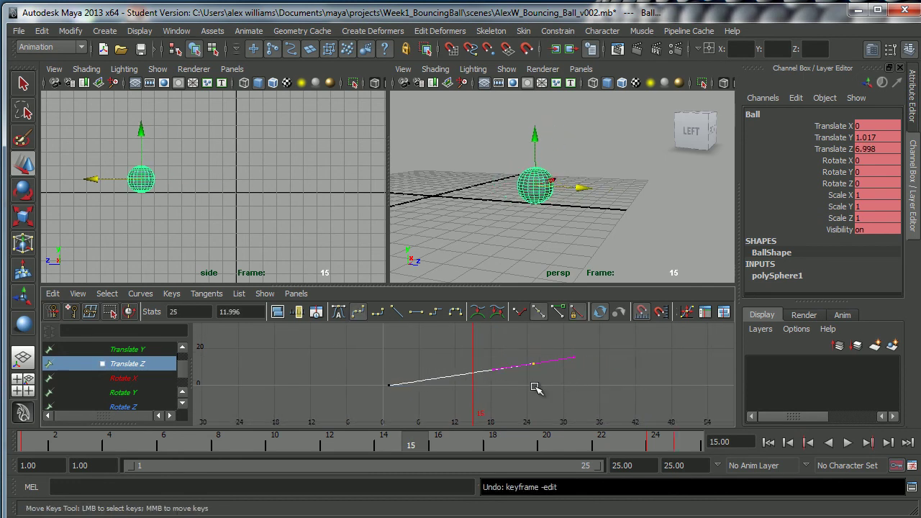
key("a")
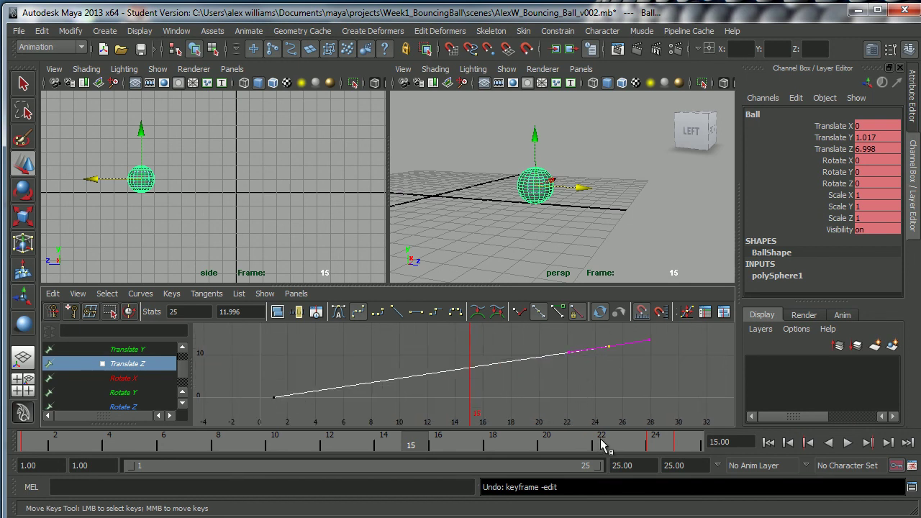